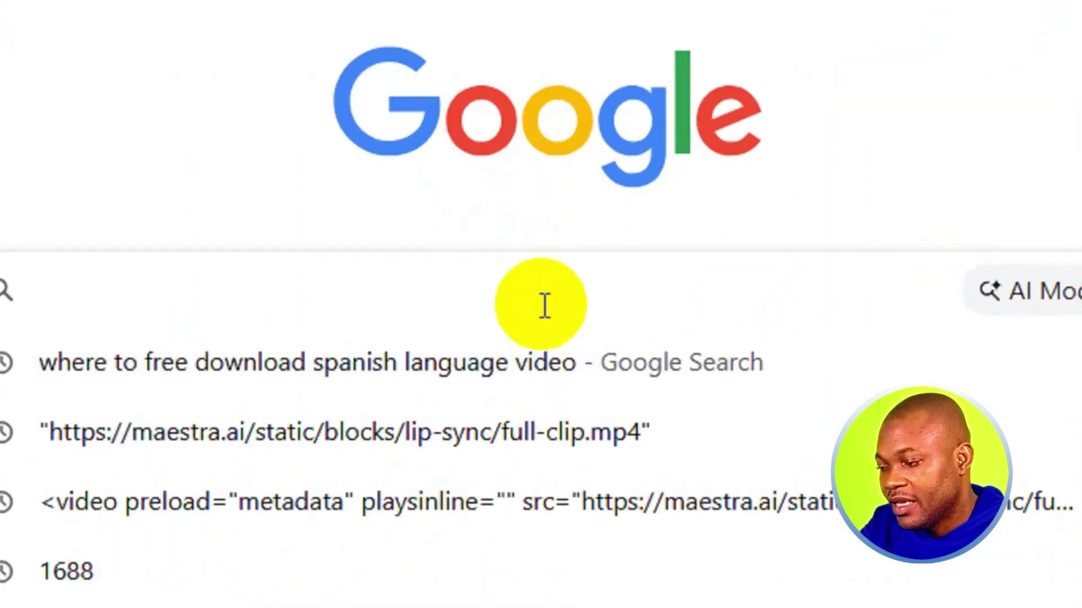
{"action": "type", "text": "https://www.pdf2go.com/"}
{"action": "left_click_drag", "start_coordinate": [339, 293], "coordinate": [62, 289]}
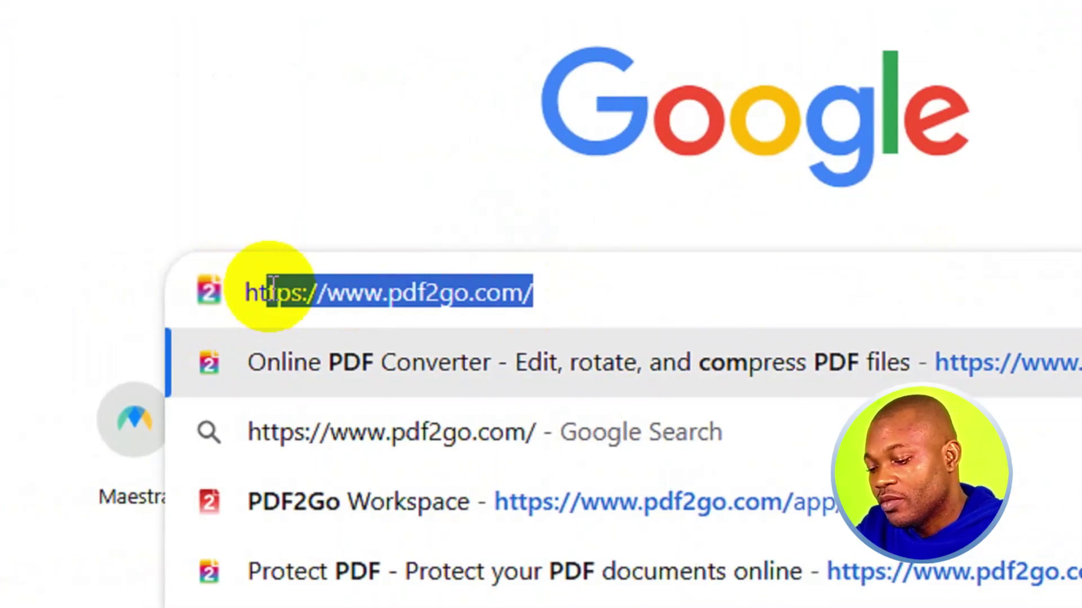
{"action": "key", "text": "End"}
{"action": "key", "text": "BackSpace"}
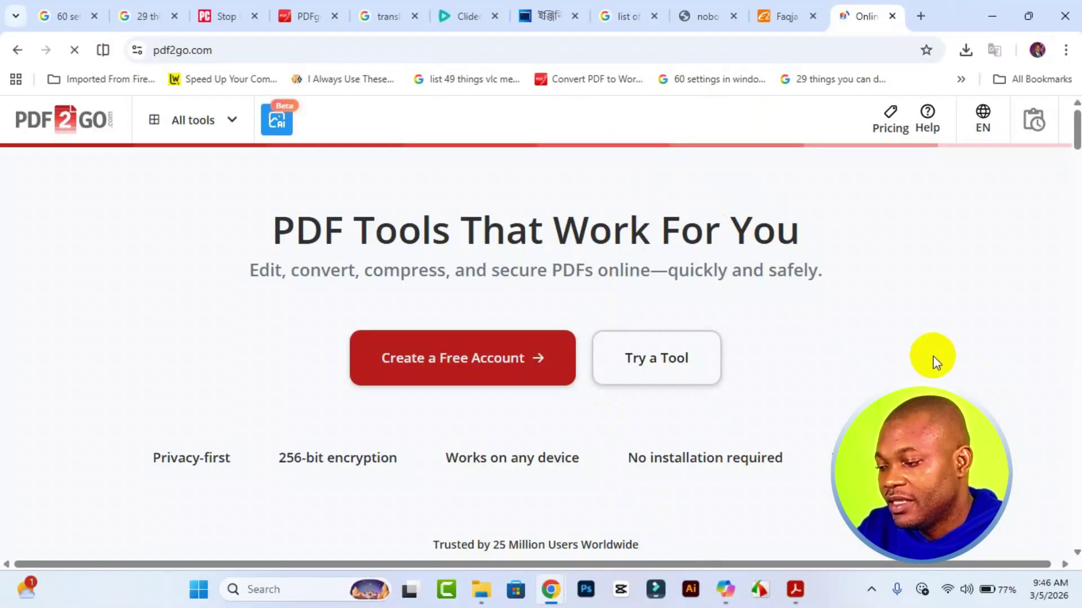
Go to the overview of all PDF2Go tools and open the Sign PDF tool
{"action": "scroll", "coordinate": [781, 350], "scroll_direction": "down", "scroll_amount": 3}
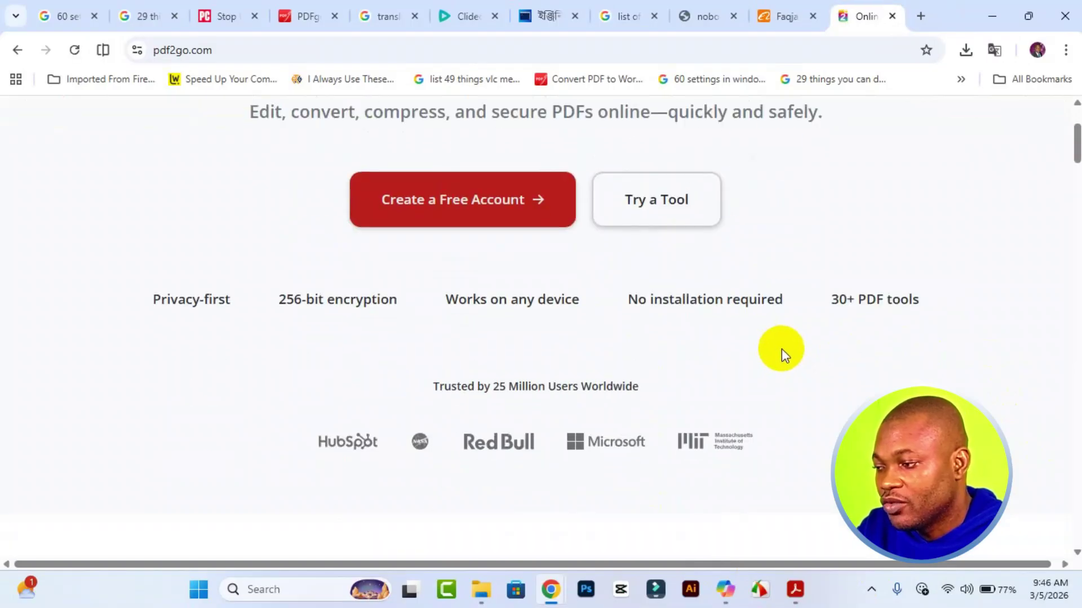
{"action": "scroll", "coordinate": [192, 183], "scroll_direction": "up", "scroll_amount": 3}
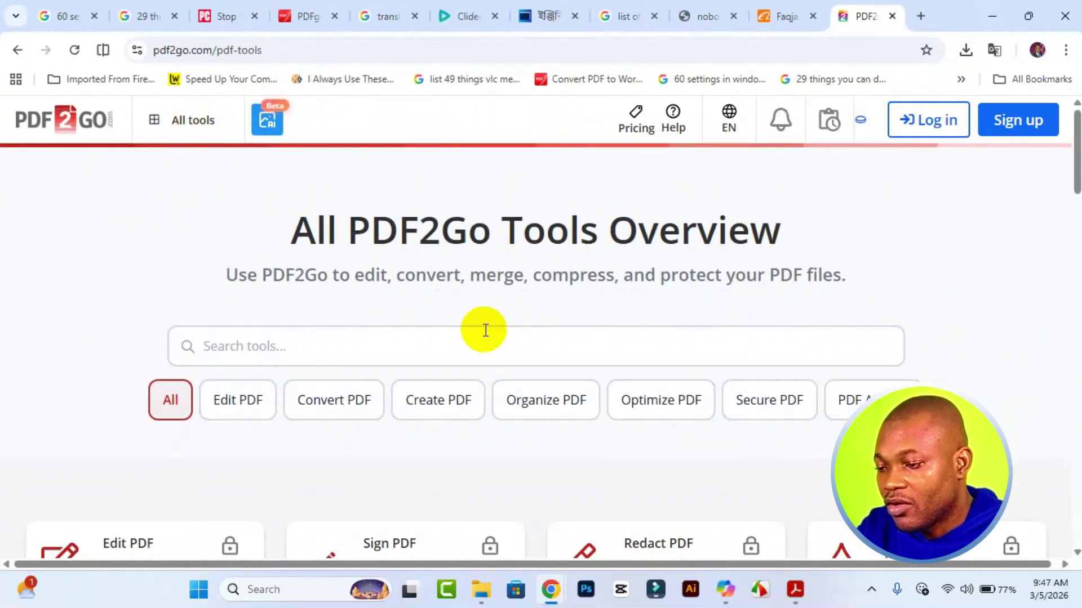
{"action": "scroll", "coordinate": [484, 331], "scroll_direction": "down", "scroll_amount": 1}
{"action": "scroll", "coordinate": [519, 389], "scroll_direction": "down", "scroll_amount": 3}
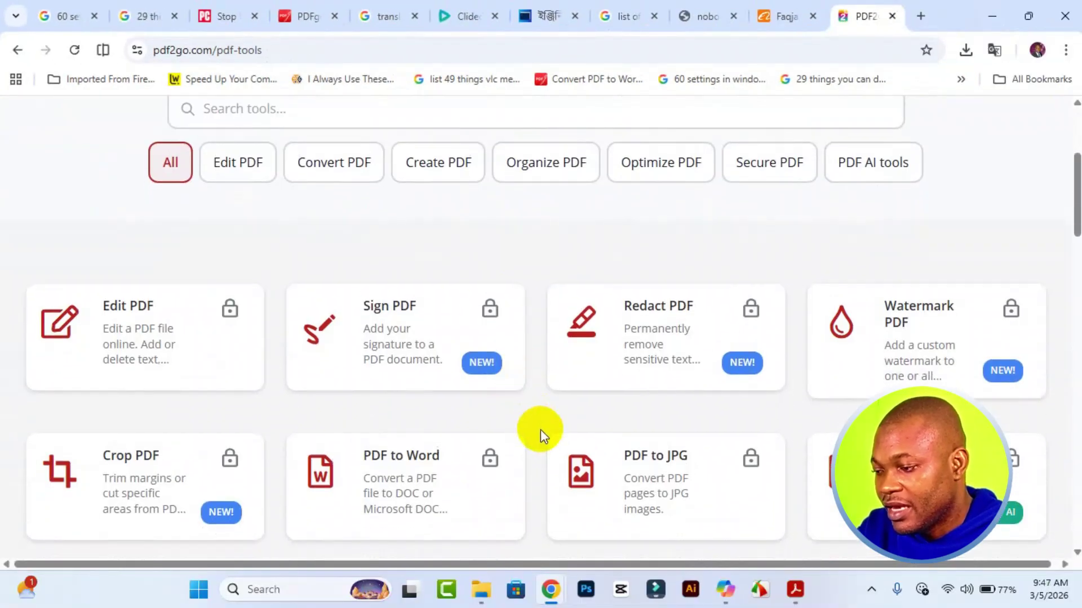
{"action": "left_click", "coordinate": [393, 362]}
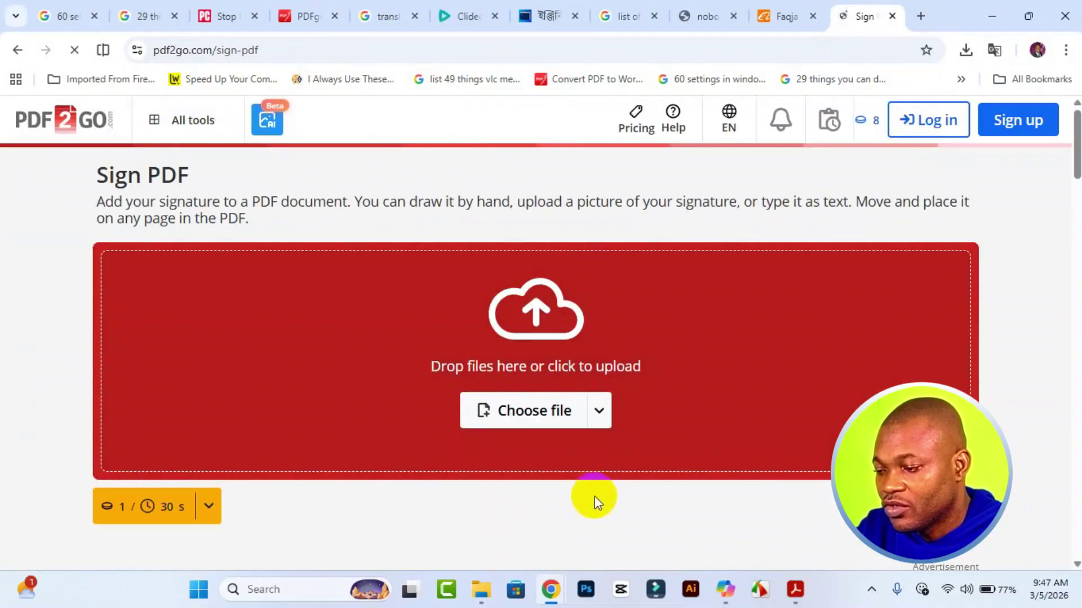
Upload the PDF file "my DOC" from the Desktop folder for signing
{"action": "left_click", "coordinate": [536, 414]}
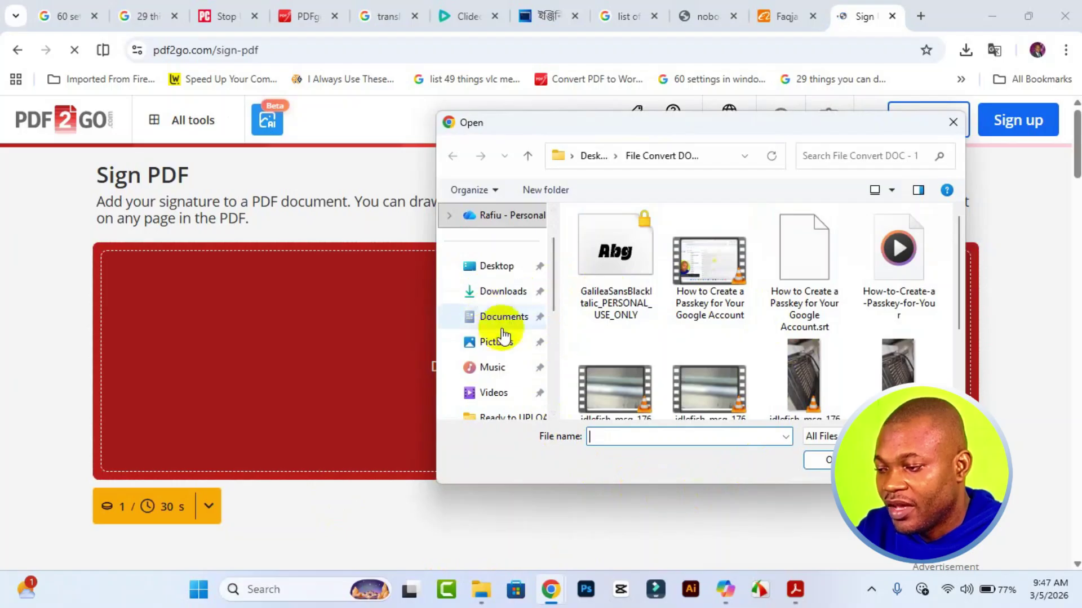
{"action": "left_click", "coordinate": [496, 266]}
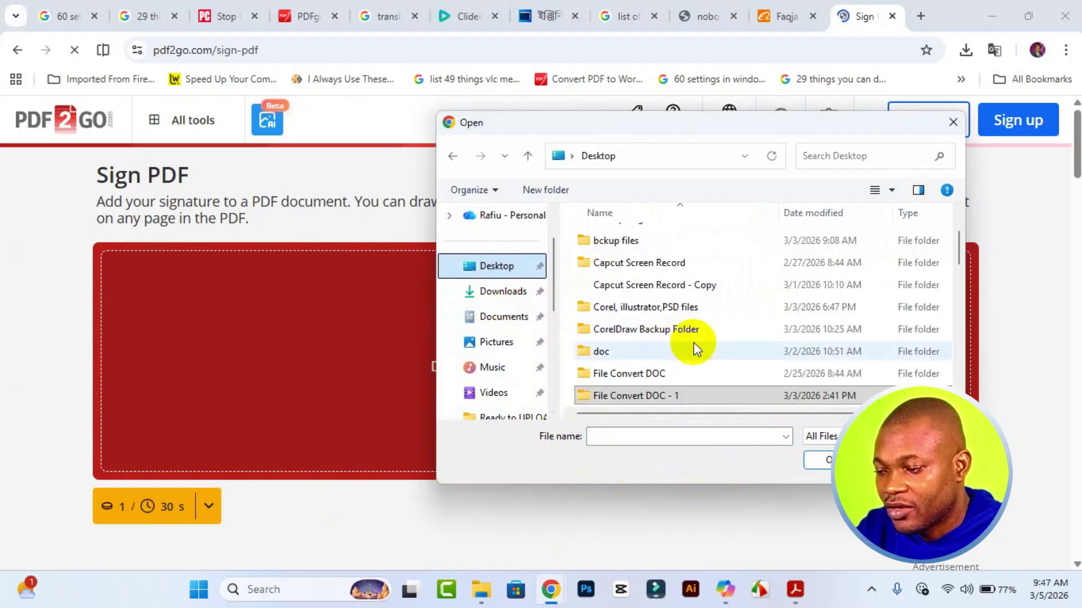
{"action": "scroll", "coordinate": [684, 360], "scroll_direction": "down", "scroll_amount": 5}
{"action": "scroll", "coordinate": [684, 360], "scroll_direction": "down", "scroll_amount": 5}
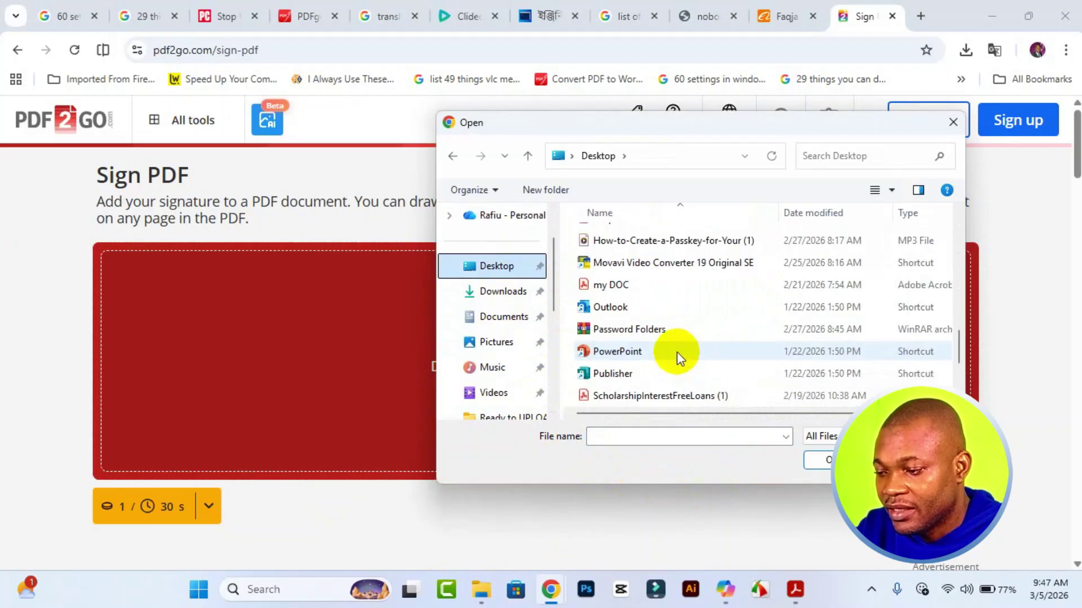
{"action": "left_click", "coordinate": [641, 288]}
{"action": "left_click", "coordinate": [827, 461]}
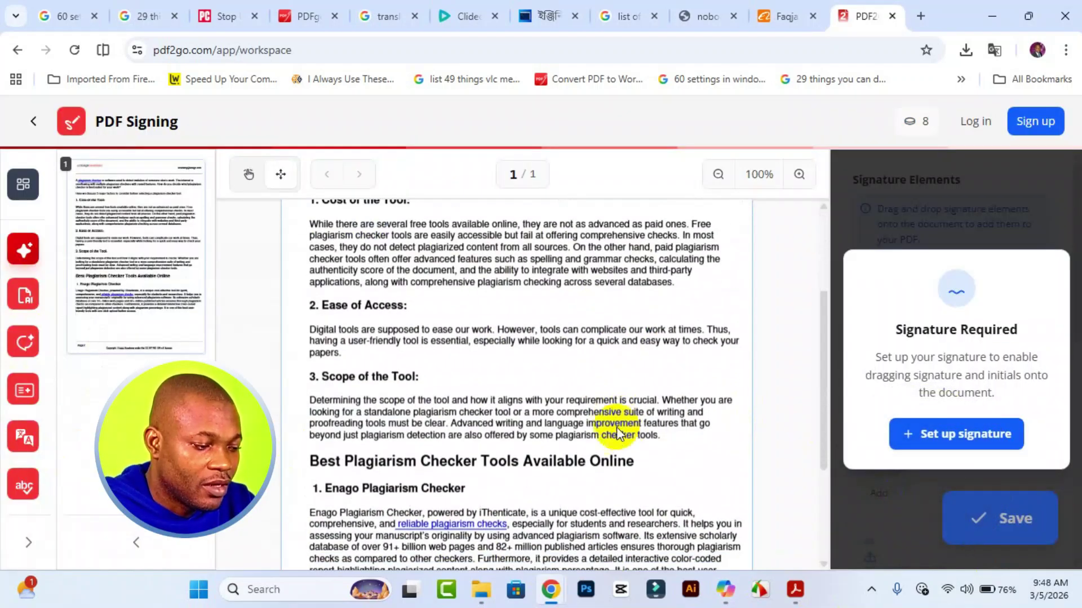
Check the uploaded page down to its footer and start setting up a signature
{"action": "scroll", "coordinate": [616, 428], "scroll_direction": "down", "scroll_amount": 3}
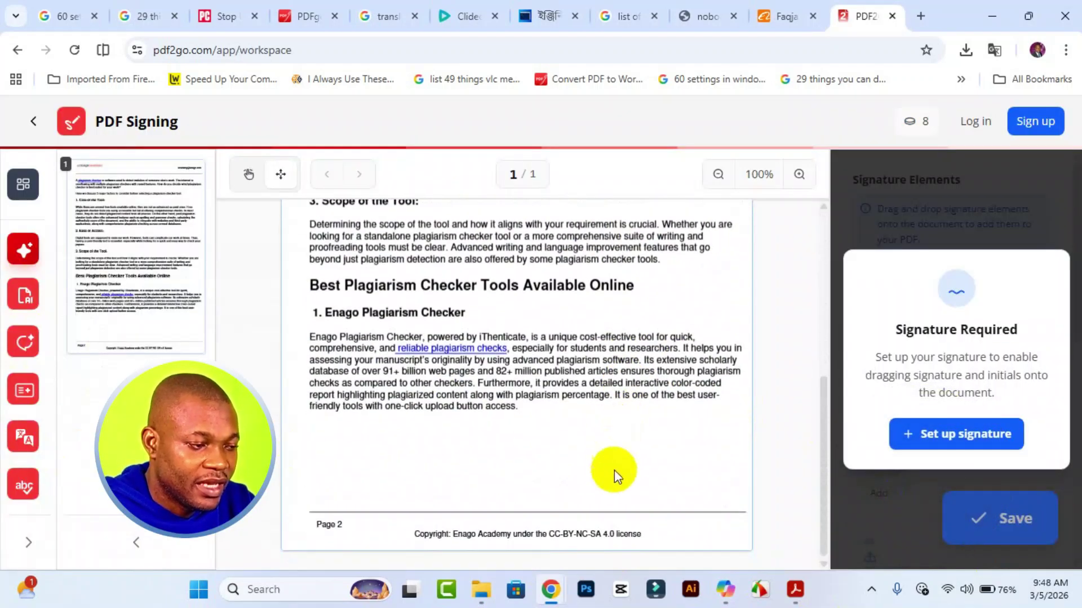
{"action": "scroll", "coordinate": [618, 470], "scroll_direction": "up", "scroll_amount": 5}
{"action": "scroll", "coordinate": [620, 473], "scroll_direction": "down", "scroll_amount": 5}
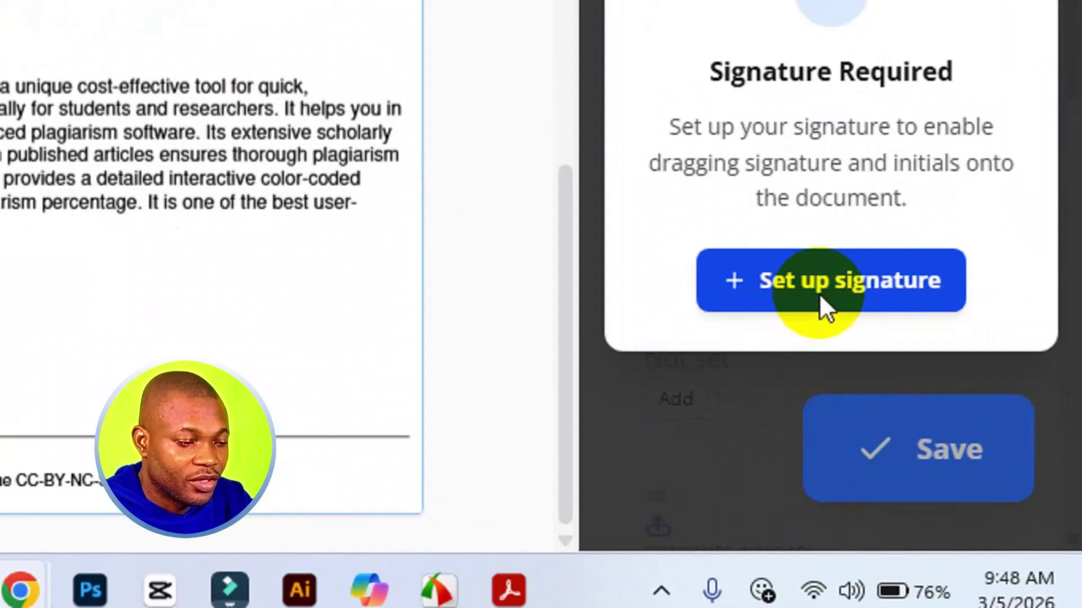
{"action": "left_click", "coordinate": [820, 299]}
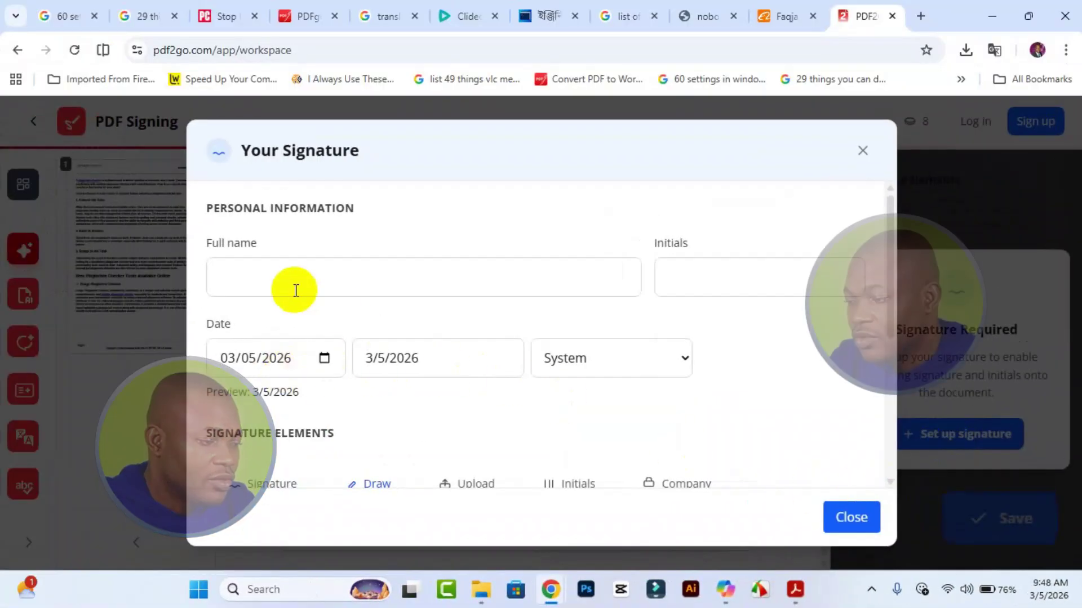
Examine the full name, initials and date fields of the signature setup, including the available date formats
{"action": "scroll", "coordinate": [304, 299], "scroll_direction": "down", "scroll_amount": 3}
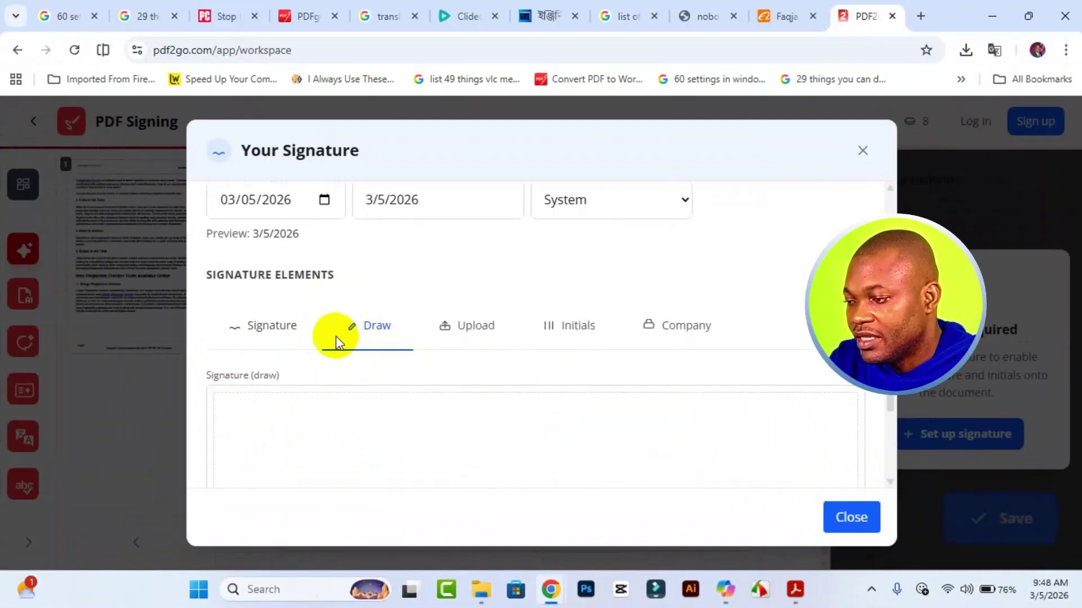
{"action": "scroll", "coordinate": [309, 289], "scroll_direction": "up", "scroll_amount": 3}
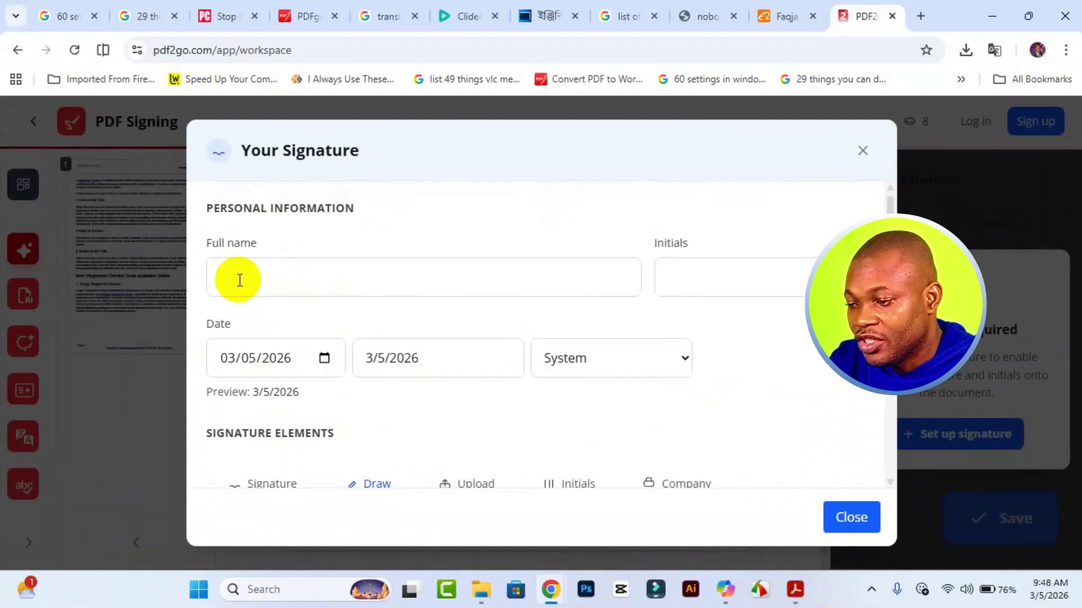
{"action": "left_click", "coordinate": [239, 280]}
{"action": "left_click", "coordinate": [673, 279]}
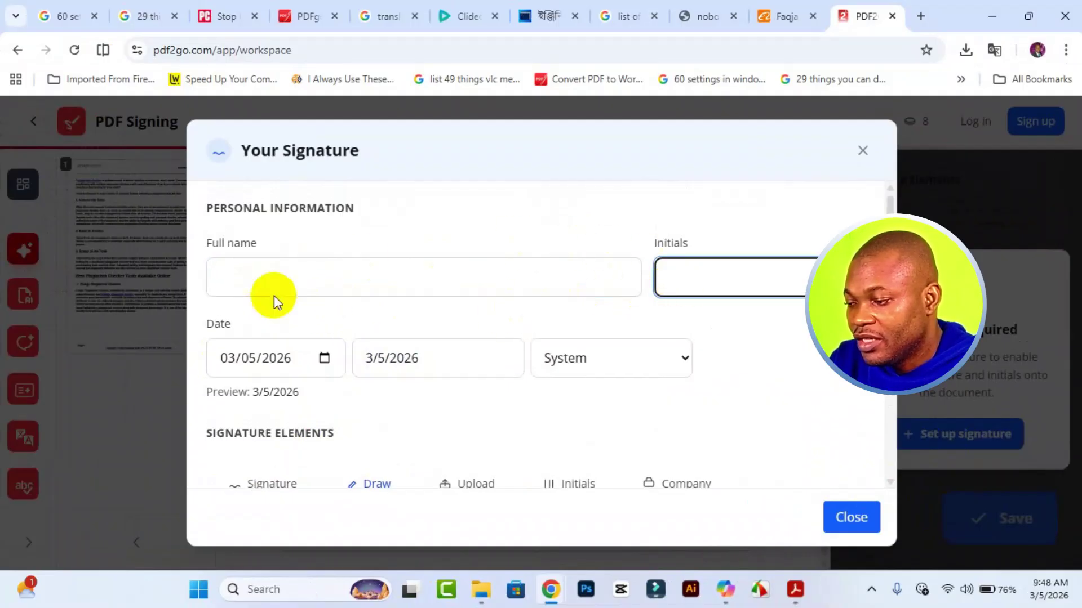
{"action": "left_click", "coordinate": [597, 367]}
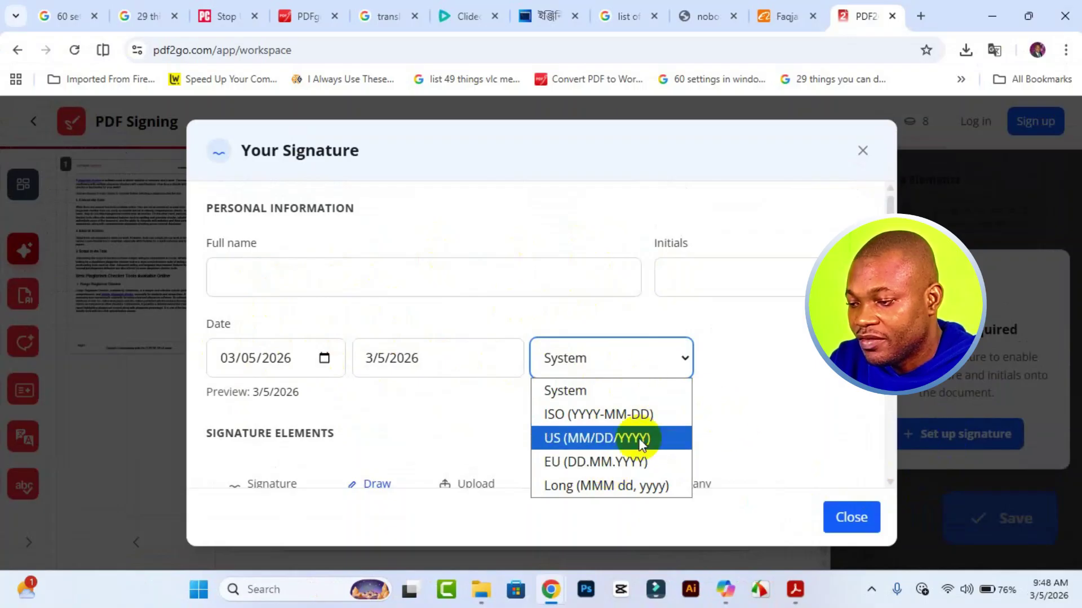
{"action": "left_click", "coordinate": [760, 392]}
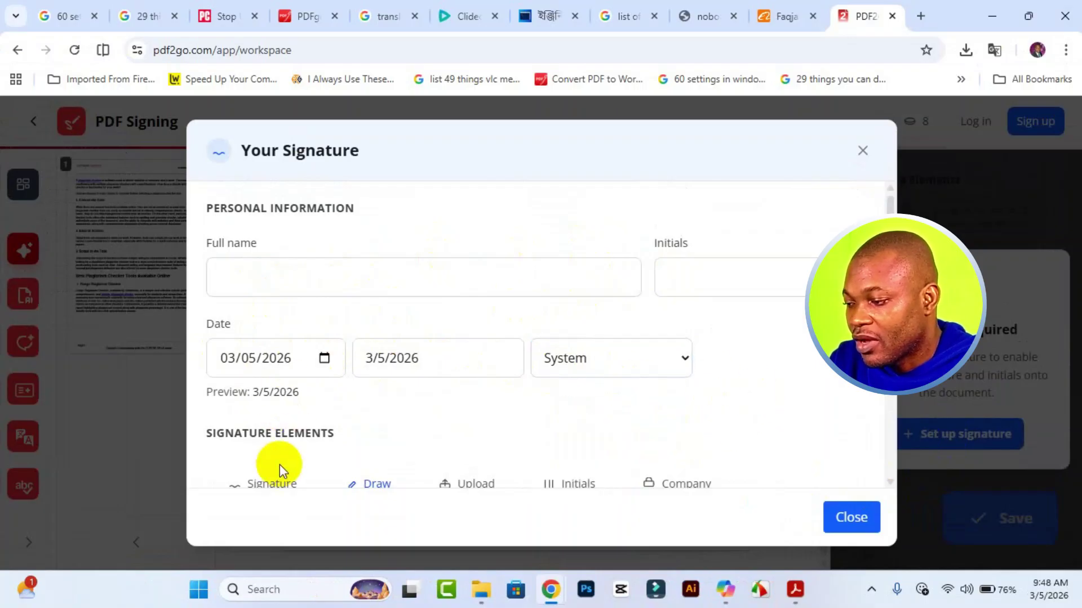
Examine the signature element types: typed signature, drawn signature, uploaded image, initials and company stamp
{"action": "scroll", "coordinate": [282, 464], "scroll_direction": "down", "scroll_amount": 1}
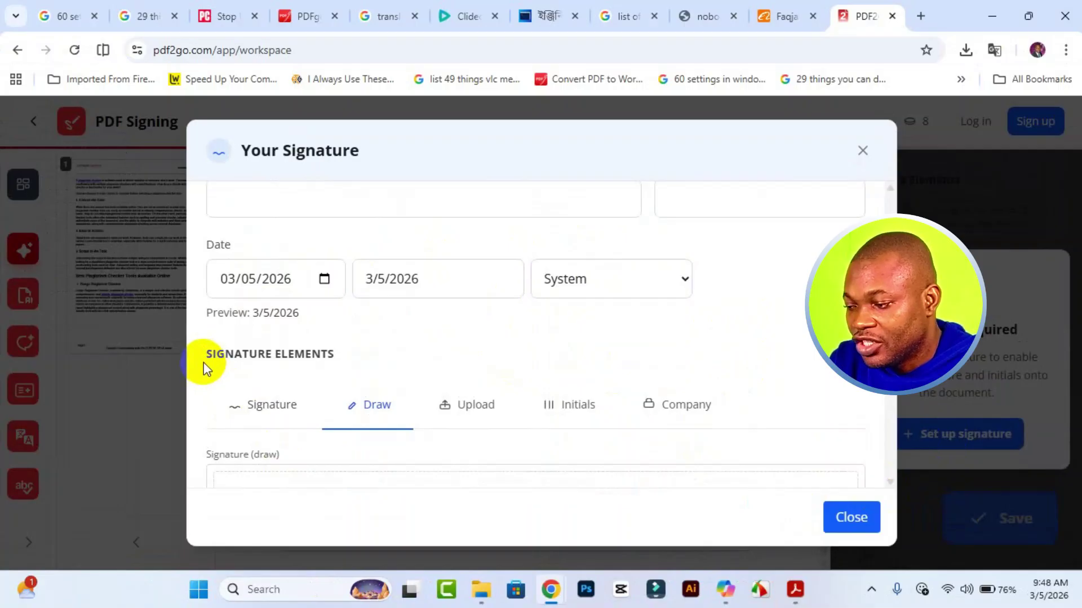
{"action": "double_click", "coordinate": [273, 405]}
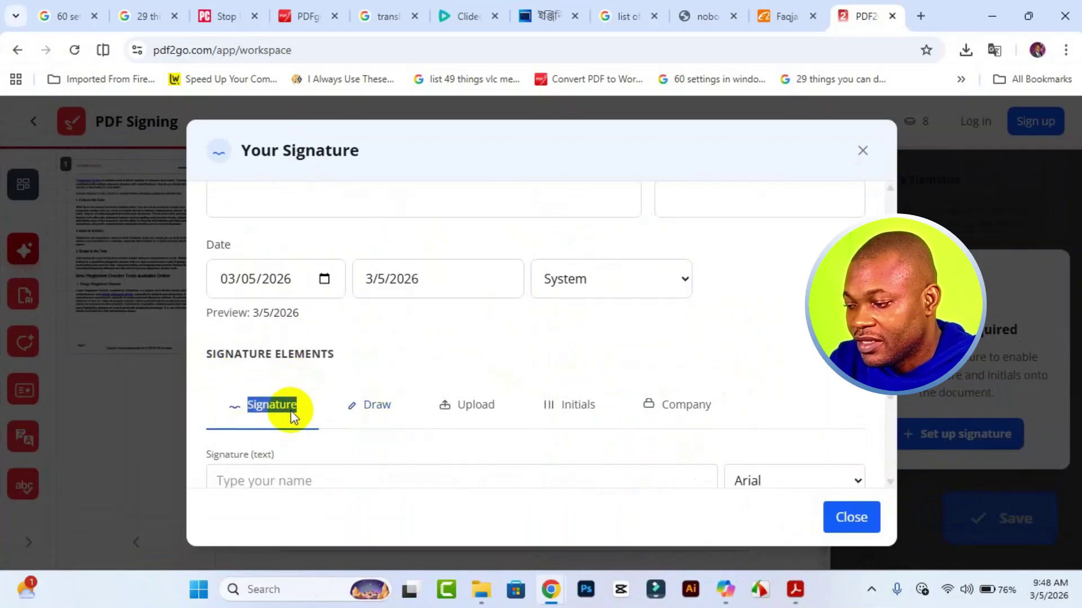
{"action": "scroll", "coordinate": [374, 445], "scroll_direction": "down", "scroll_amount": 2}
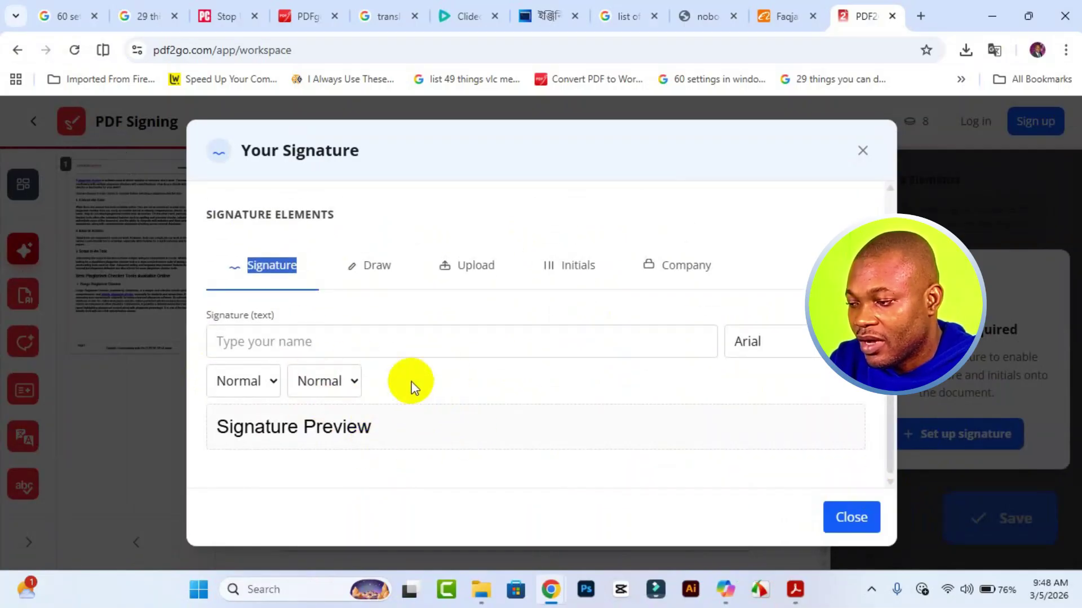
{"action": "left_click", "coordinate": [367, 273]}
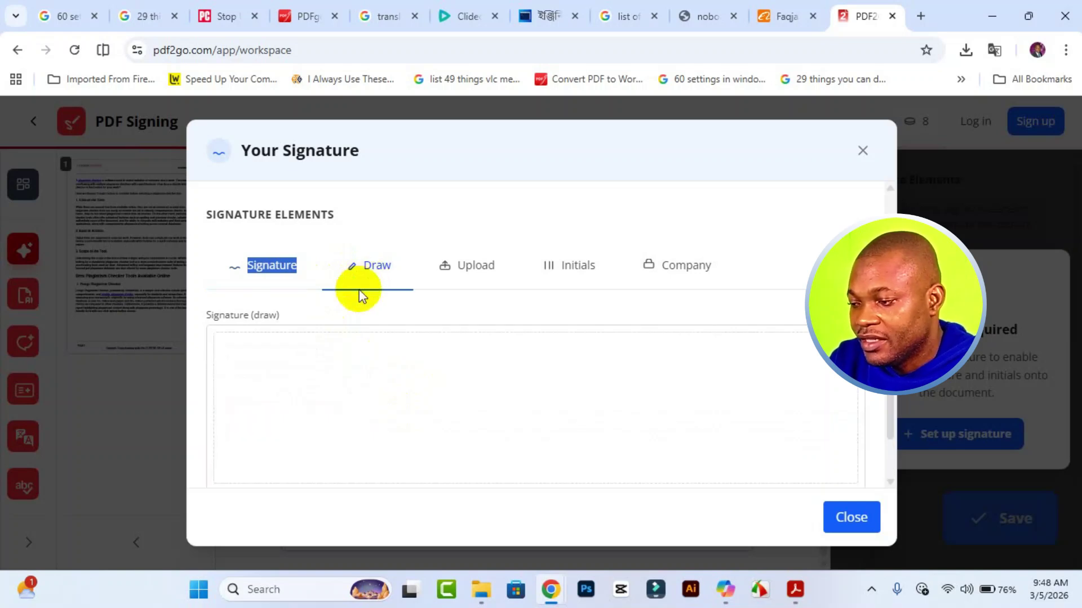
{"action": "left_click", "coordinate": [487, 282]}
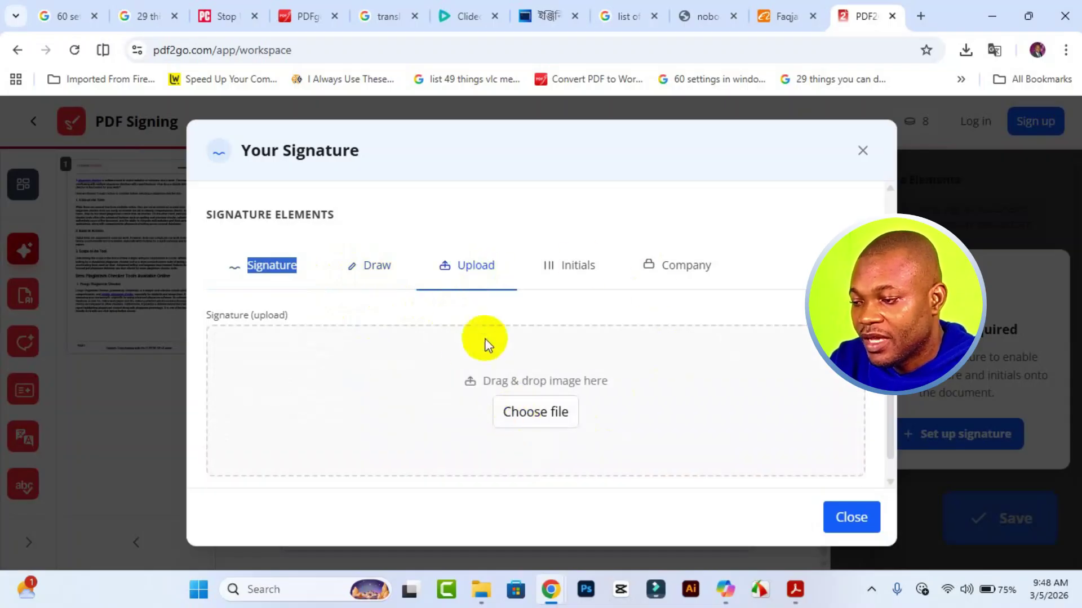
{"action": "left_click", "coordinate": [562, 269]}
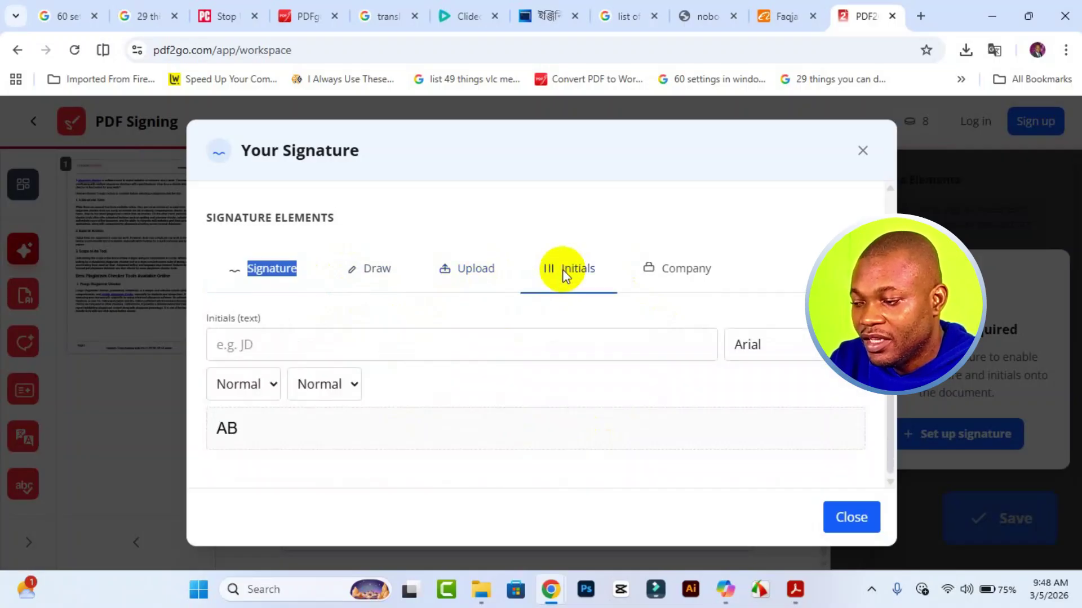
{"action": "left_click", "coordinate": [670, 269]}
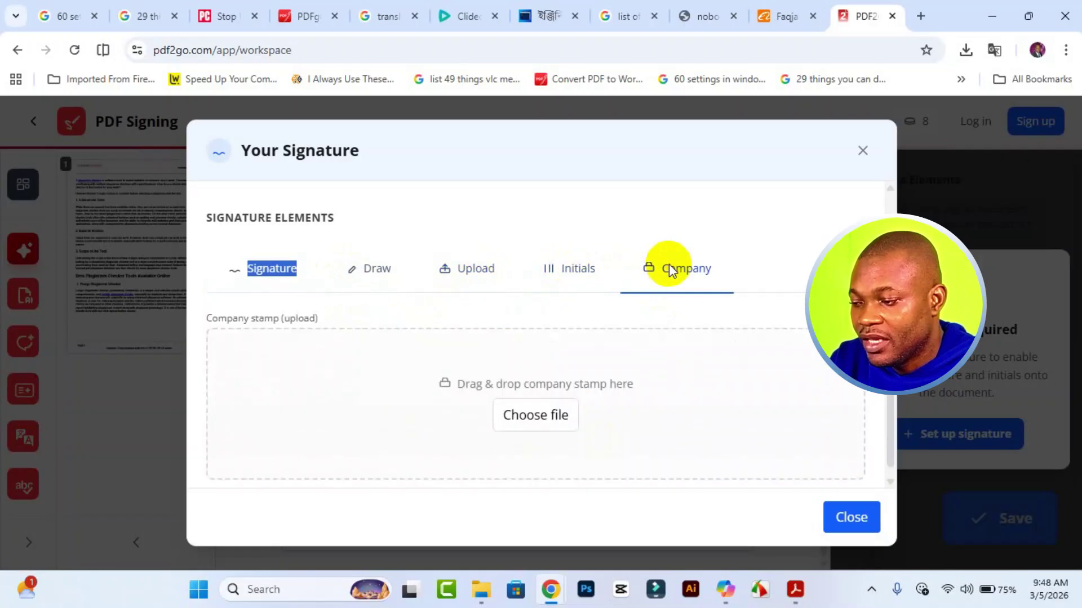
Choose the drawn signature type and draw a freehand signature in black ink
{"action": "left_click", "coordinate": [351, 270]}
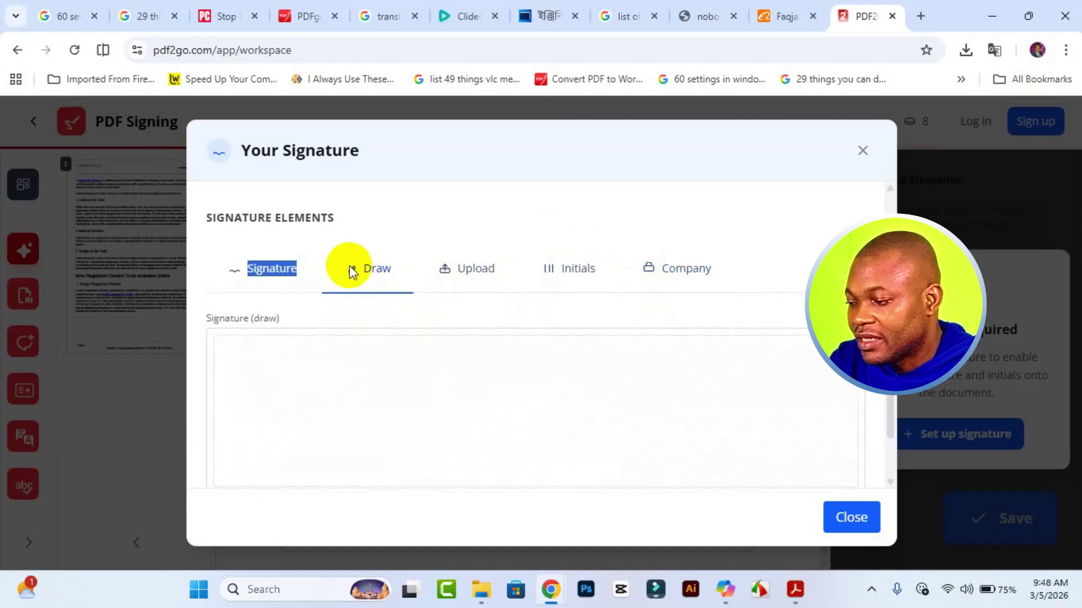
{"action": "left_click_drag", "start_coordinate": [289, 377], "coordinate": [361, 420]}
{"action": "left_click_drag", "start_coordinate": [382, 374], "coordinate": [370, 461]}
{"action": "mouse_move", "coordinate": [419, 385]}
{"action": "left_mouse_down"}
{"action": "mouse_move", "coordinate": [400, 419]}
{"action": "mouse_move", "coordinate": [434, 456]}
{"action": "left_mouse_up"}
{"action": "mouse_move", "coordinate": [458, 360]}
{"action": "left_mouse_down"}
{"action": "mouse_move", "coordinate": [476, 455]}
{"action": "mouse_move", "coordinate": [489, 434]}
{"action": "mouse_move", "coordinate": [449, 403]}
{"action": "mouse_move", "coordinate": [405, 430]}
{"action": "mouse_move", "coordinate": [561, 441]}
{"action": "mouse_move", "coordinate": [532, 399]}
{"action": "left_mouse_up"}
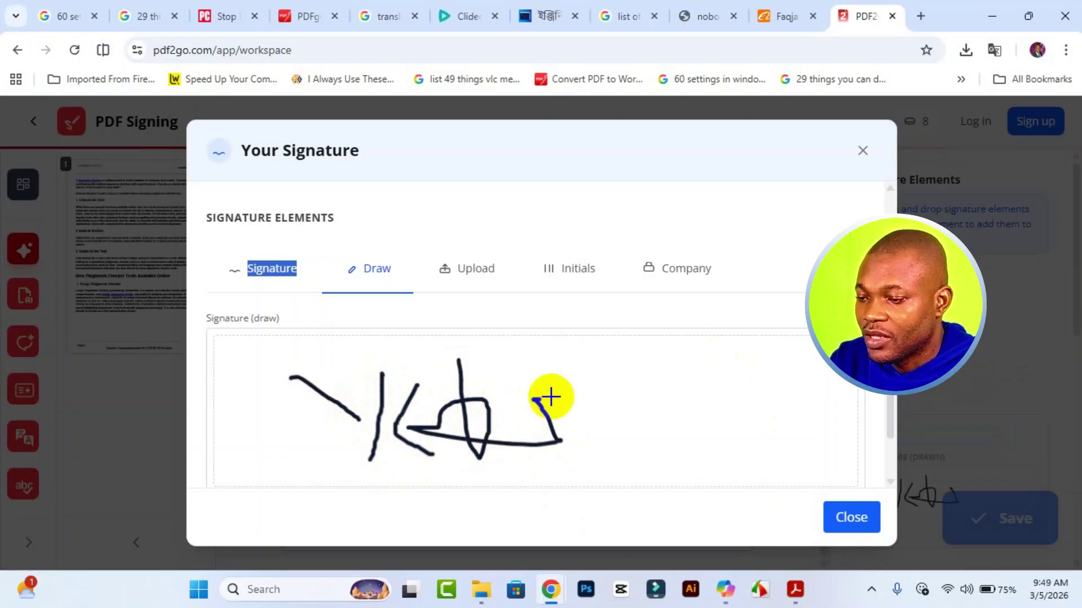
Set the signature pen to blue with size 2.5 and clear the black drawing
{"action": "left_click_drag", "start_coordinate": [893, 414], "coordinate": [898, 434]}
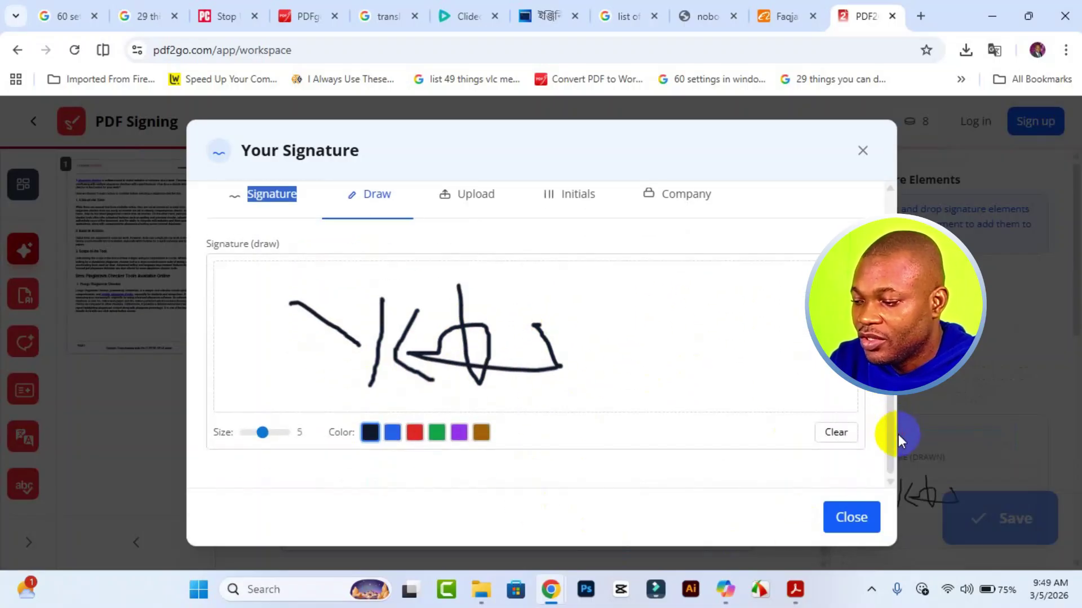
{"action": "left_click", "coordinate": [384, 433]}
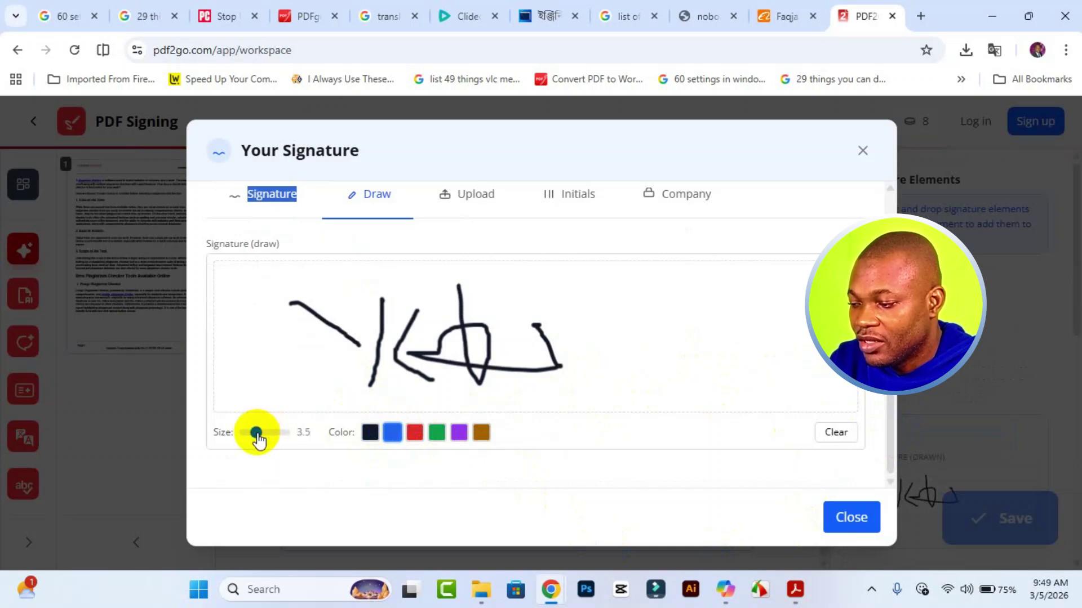
{"action": "left_click_drag", "start_coordinate": [259, 436], "coordinate": [251, 435]}
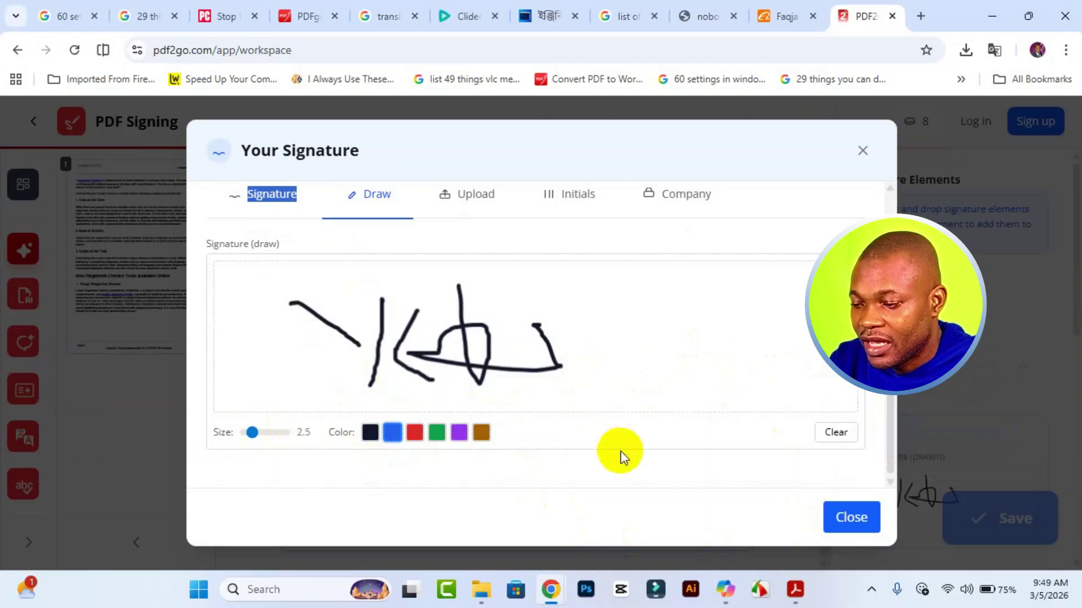
{"action": "left_click", "coordinate": [835, 435]}
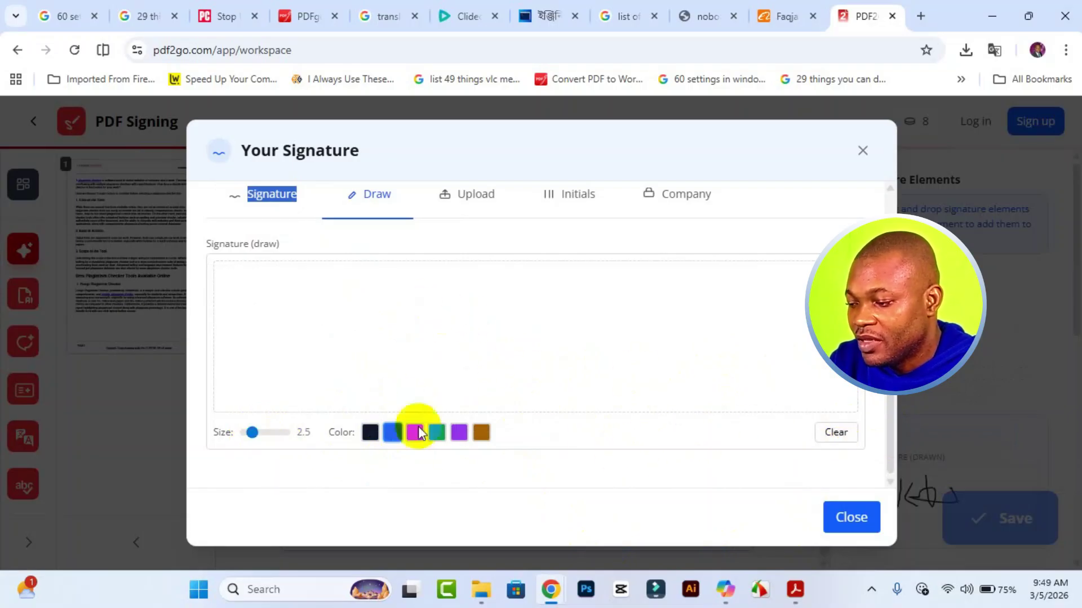
{"action": "left_click", "coordinate": [390, 434]}
Draw a new freehand signature in blue across the middle of the drawing area and close the signature setup
{"action": "left_click_drag", "start_coordinate": [337, 299], "coordinate": [393, 340]}
{"action": "left_click_drag", "start_coordinate": [404, 289], "coordinate": [412, 392]}
{"action": "mouse_move", "coordinate": [457, 304]}
{"action": "left_mouse_down"}
{"action": "mouse_move", "coordinate": [418, 358]}
{"action": "mouse_move", "coordinate": [473, 380]}
{"action": "left_mouse_up"}
{"action": "mouse_move", "coordinate": [485, 290]}
{"action": "left_mouse_down"}
{"action": "mouse_move", "coordinate": [480, 353]}
{"action": "mouse_move", "coordinate": [526, 345]}
{"action": "mouse_move", "coordinate": [490, 309]}
{"action": "mouse_move", "coordinate": [546, 387]}
{"action": "mouse_move", "coordinate": [560, 345]}
{"action": "mouse_move", "coordinate": [556, 382]}
{"action": "mouse_move", "coordinate": [576, 341]}
{"action": "mouse_move", "coordinate": [621, 357]}
{"action": "left_mouse_up"}
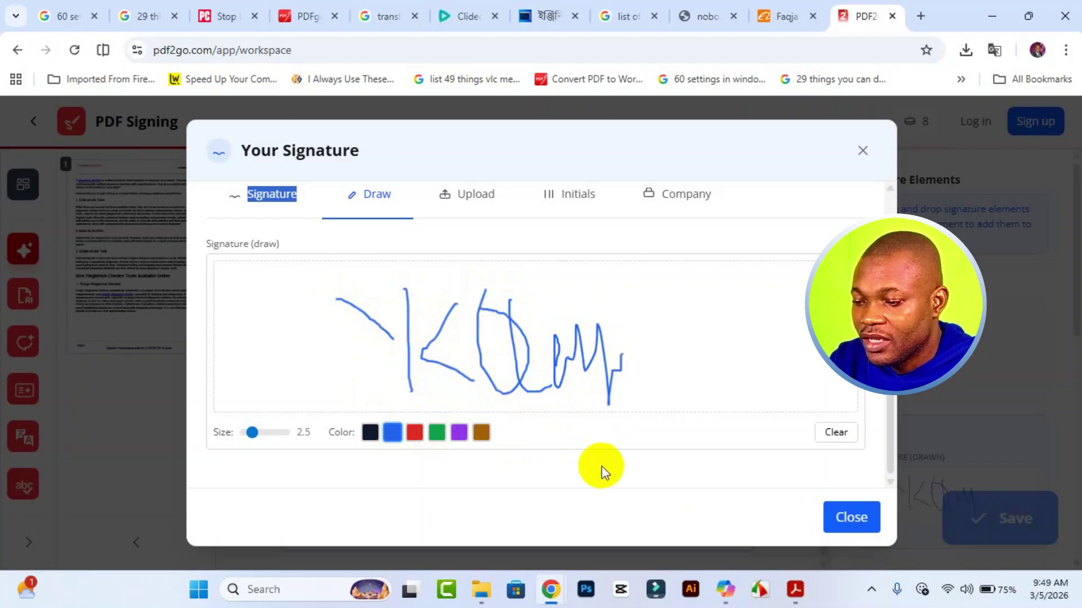
{"action": "left_click", "coordinate": [855, 513]}
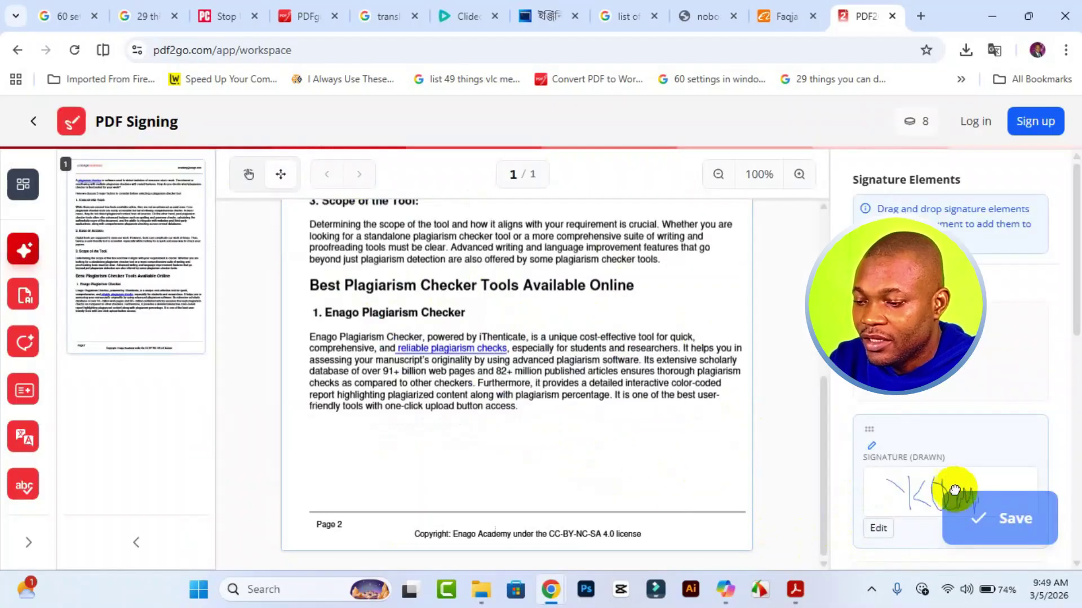
{"action": "scroll", "coordinate": [939, 461], "scroll_direction": "down", "scroll_amount": 3}
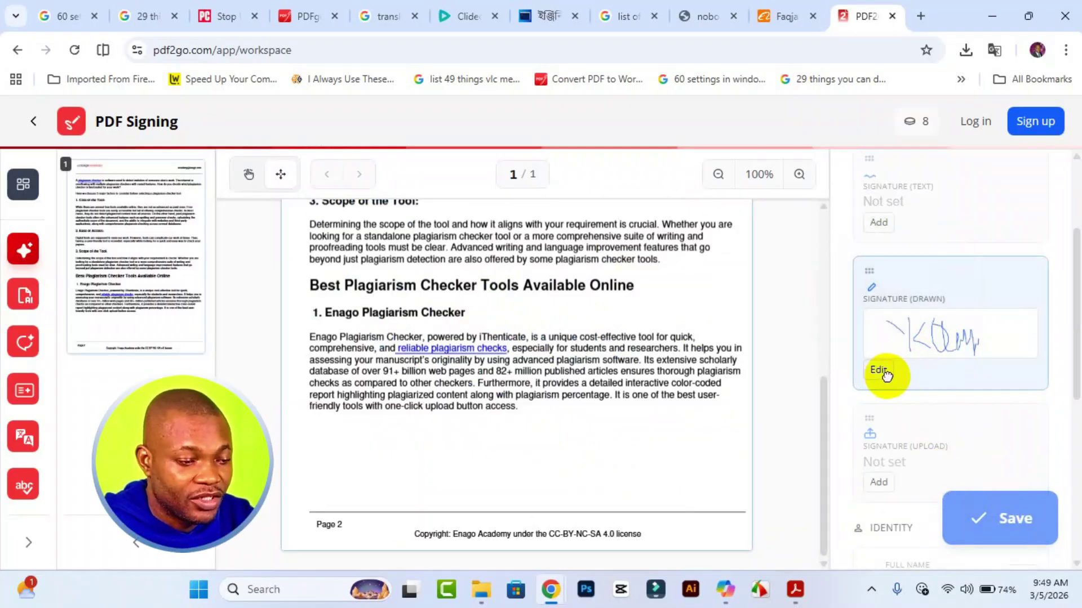
{"action": "scroll", "coordinate": [932, 358], "scroll_direction": "down", "scroll_amount": 3}
{"action": "scroll", "coordinate": [938, 346], "scroll_direction": "up", "scroll_amount": 3}
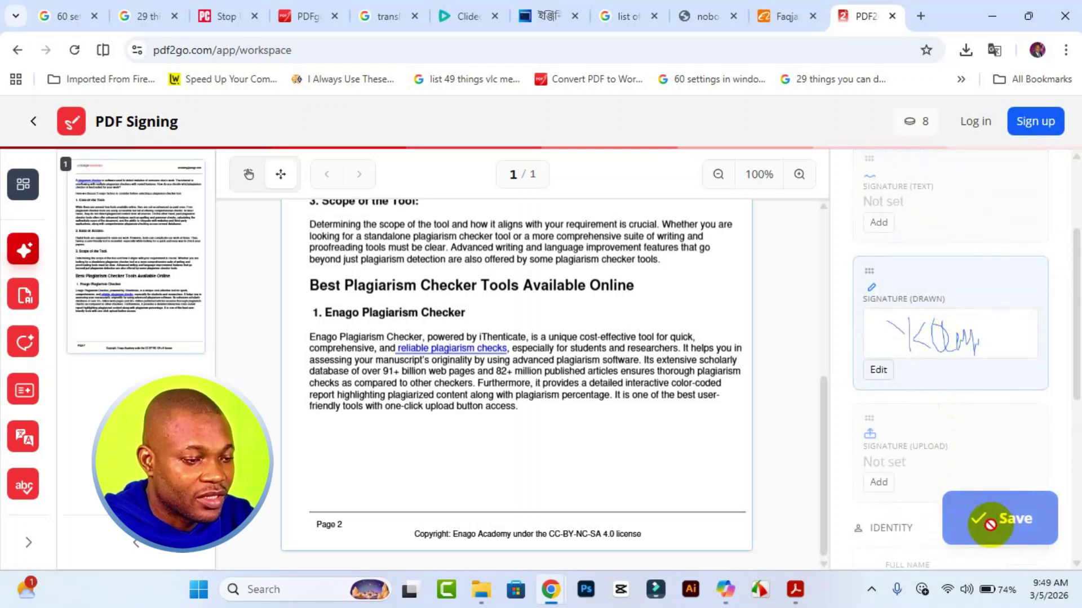
Place the drawn signature in the blank space below the last paragraph, near the page's right margin
{"action": "scroll", "coordinate": [961, 344], "scroll_direction": "down", "scroll_amount": 5}
{"action": "scroll", "coordinate": [957, 316], "scroll_direction": "up", "scroll_amount": 8}
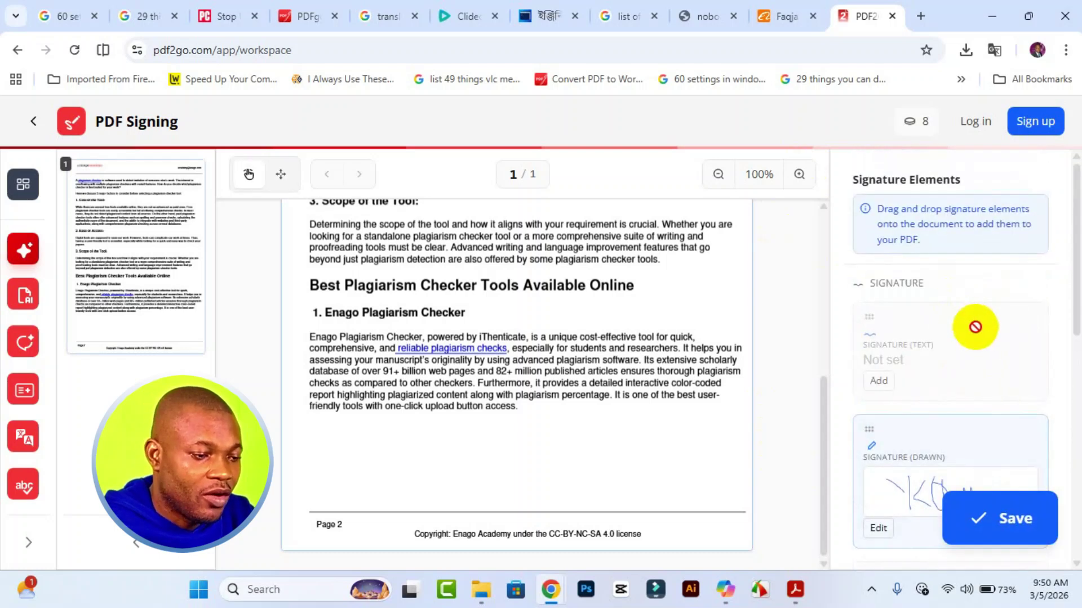
{"action": "scroll", "coordinate": [975, 332], "scroll_direction": "down", "scroll_amount": 8}
{"action": "scroll", "coordinate": [975, 338], "scroll_direction": "up", "scroll_amount": 6}
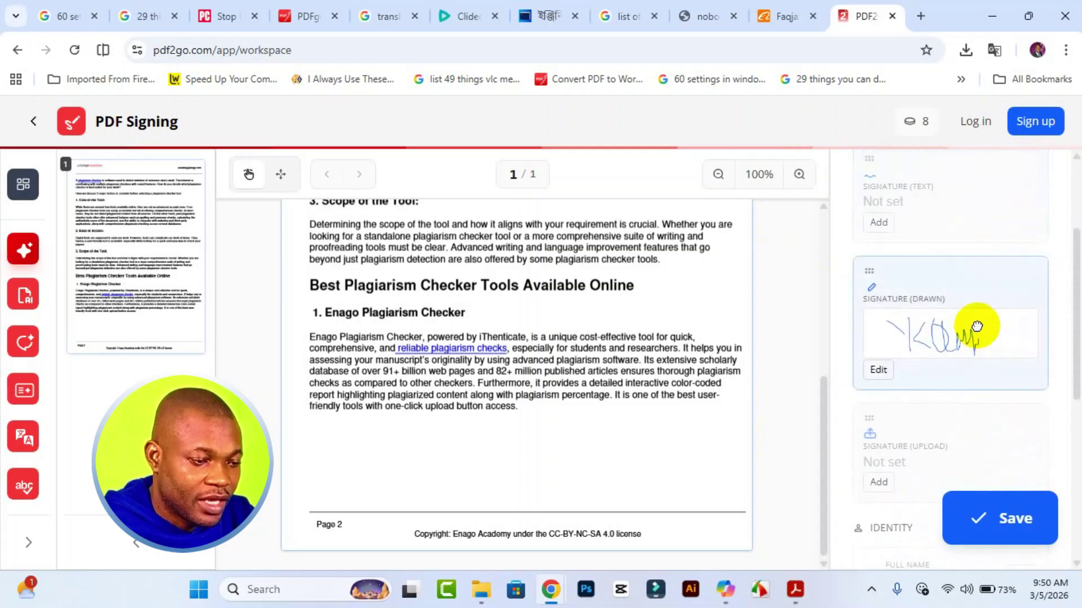
{"action": "left_click_drag", "start_coordinate": [975, 342], "coordinate": [632, 451]}
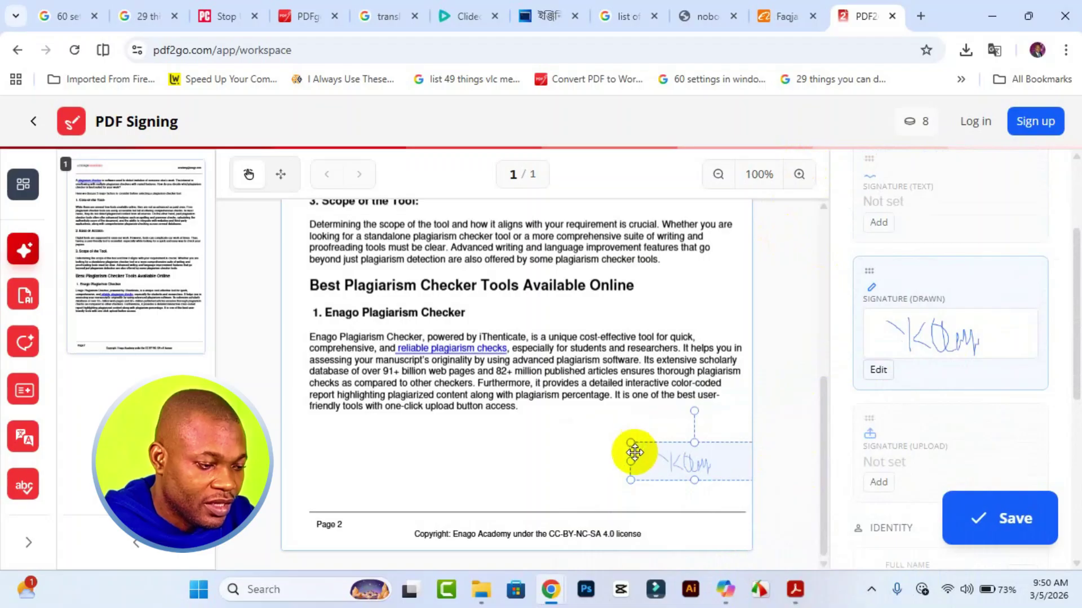
{"action": "left_click_drag", "start_coordinate": [703, 459], "coordinate": [667, 453]}
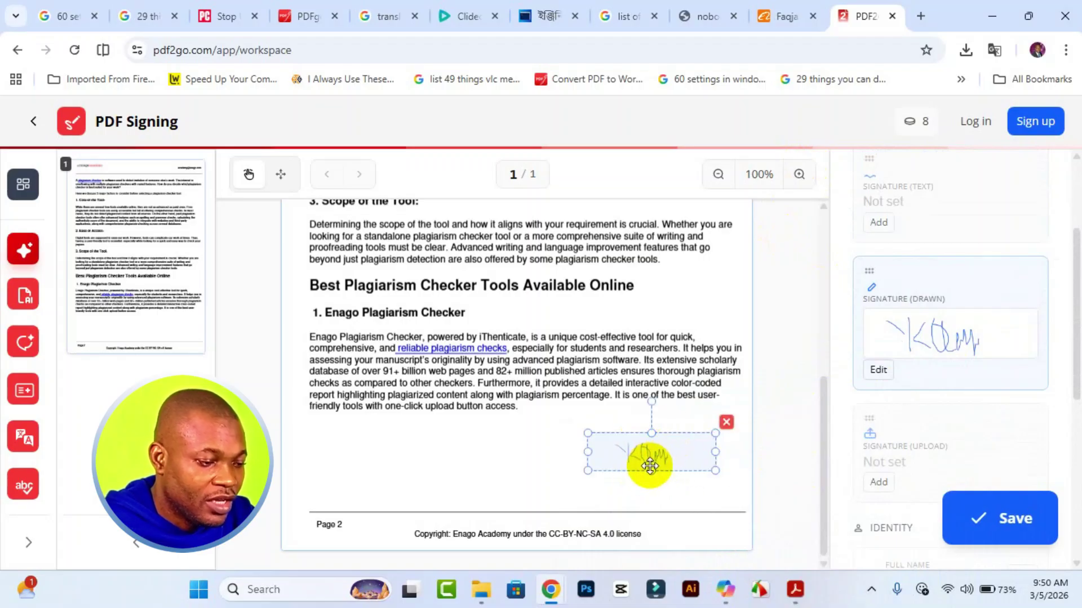
Enlarge the placed signature slightly and delete it from the page
{"action": "left_click_drag", "start_coordinate": [651, 468], "coordinate": [646, 480]}
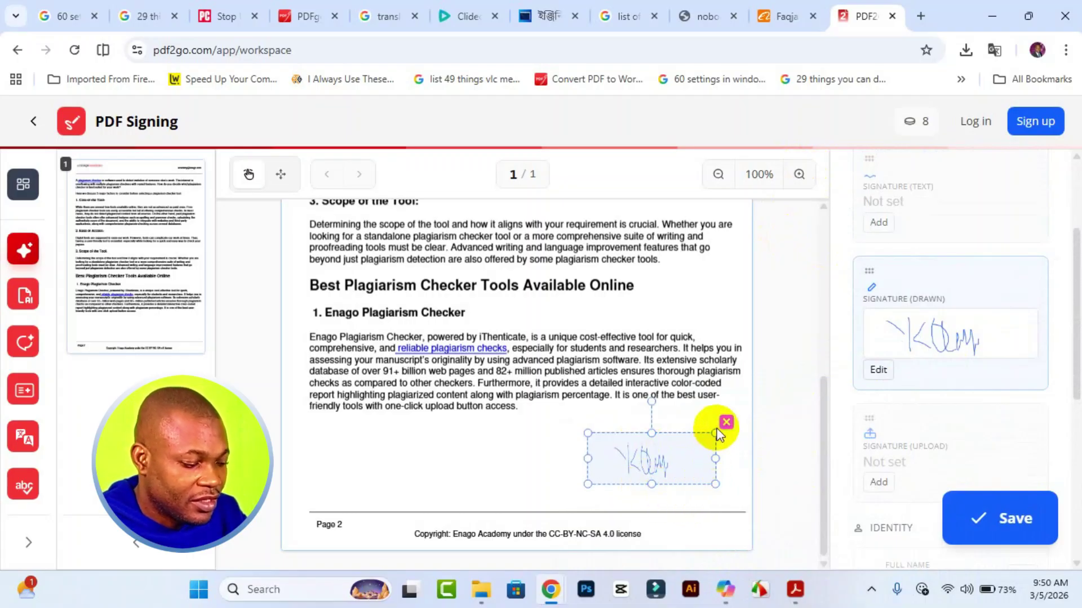
{"action": "left_click_drag", "start_coordinate": [717, 434], "coordinate": [731, 431]}
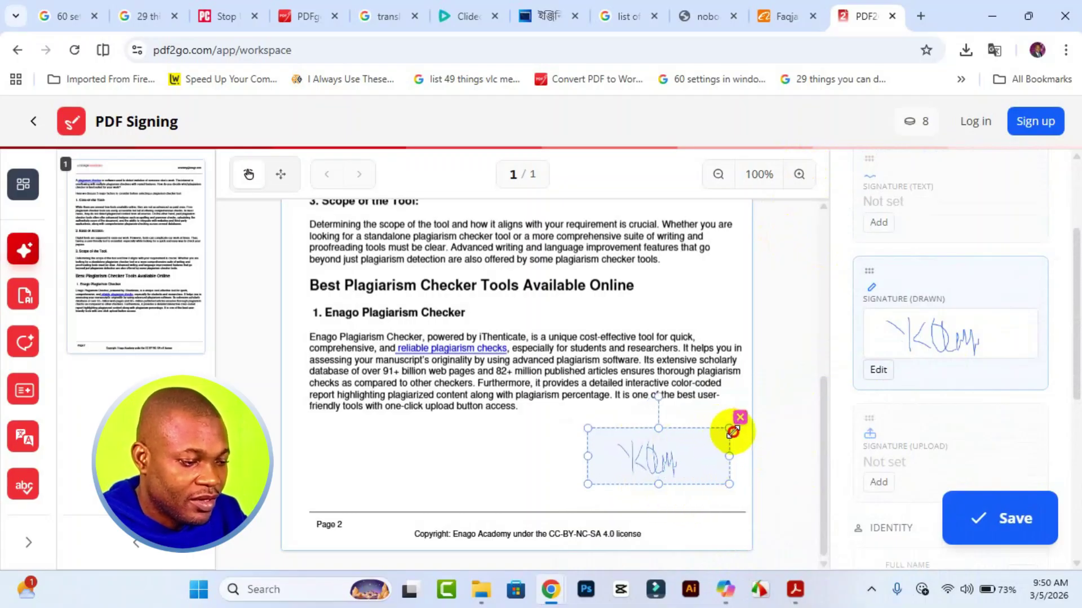
{"action": "left_click", "coordinate": [743, 417]}
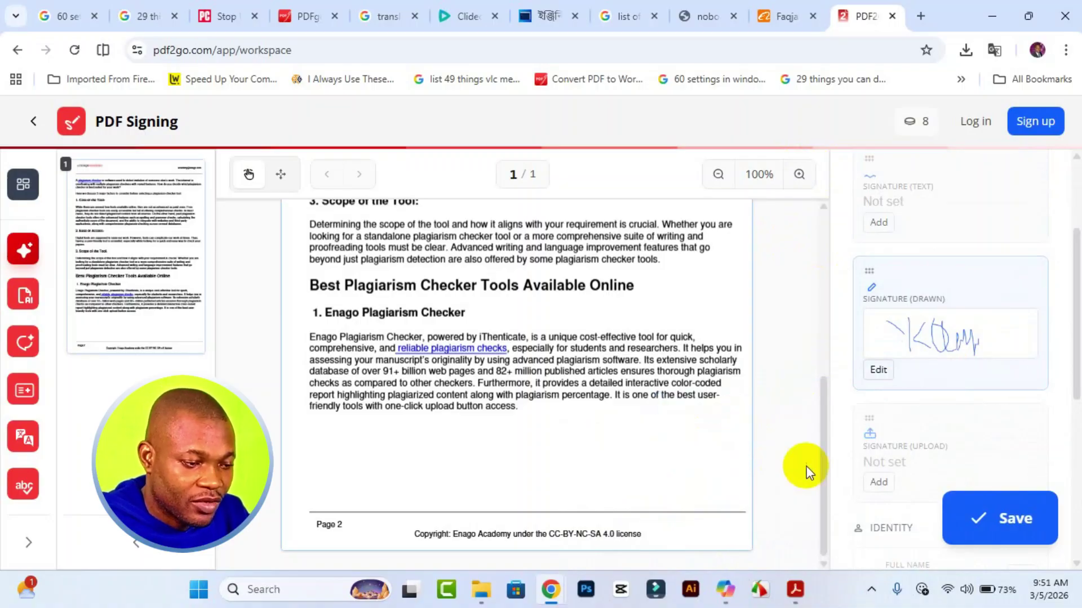
Place the drawn signature on the page again, between the last paragraph and the footer line
{"action": "mouse_move", "coordinate": [935, 343]}
{"action": "left_mouse_down"}
{"action": "mouse_move", "coordinate": [753, 387]}
{"action": "mouse_move", "coordinate": [619, 442]}
{"action": "left_mouse_up"}
{"action": "mouse_move", "coordinate": [689, 454]}
{"action": "left_mouse_down"}
{"action": "mouse_move", "coordinate": [665, 459]}
{"action": "mouse_move", "coordinate": [659, 449]}
{"action": "left_mouse_up"}
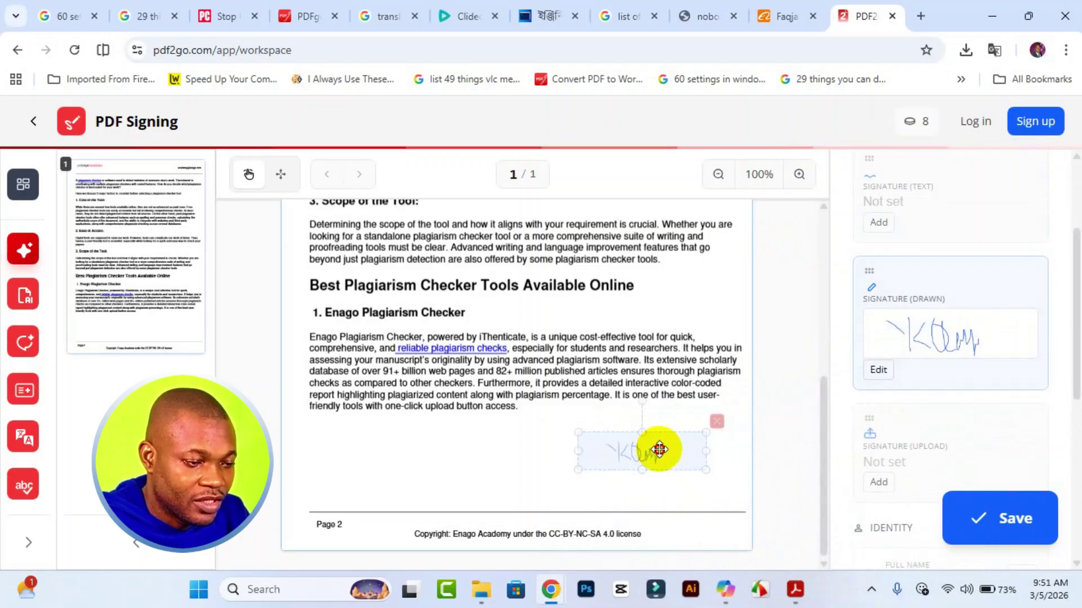
Review the drawn signature in its setup, close it, and look through the available signature and identity elements
{"action": "left_click", "coordinate": [877, 374]}
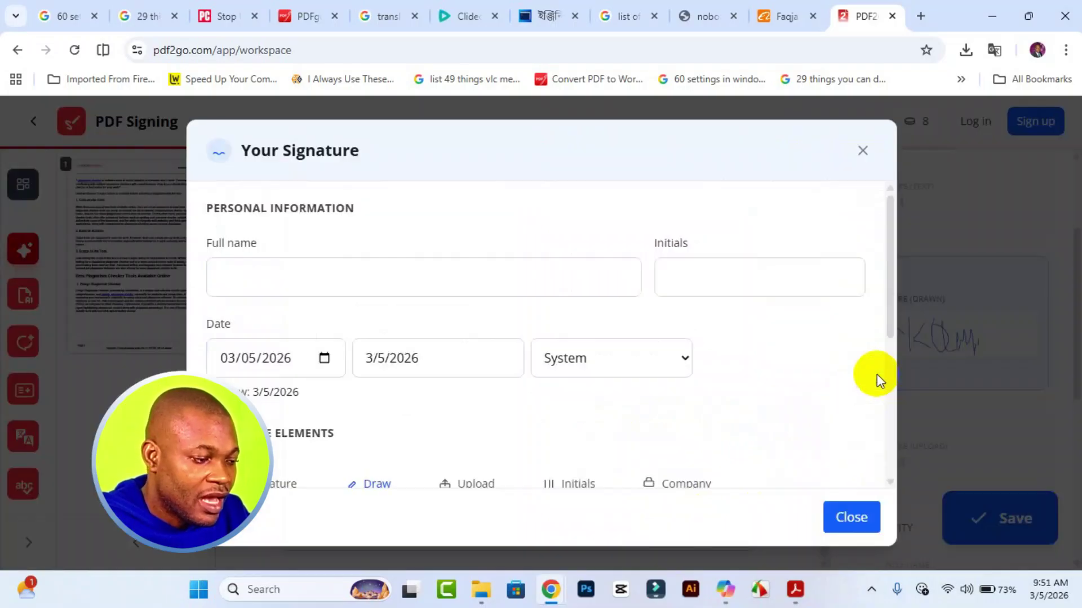
{"action": "scroll", "coordinate": [545, 361], "scroll_direction": "down", "scroll_amount": 5}
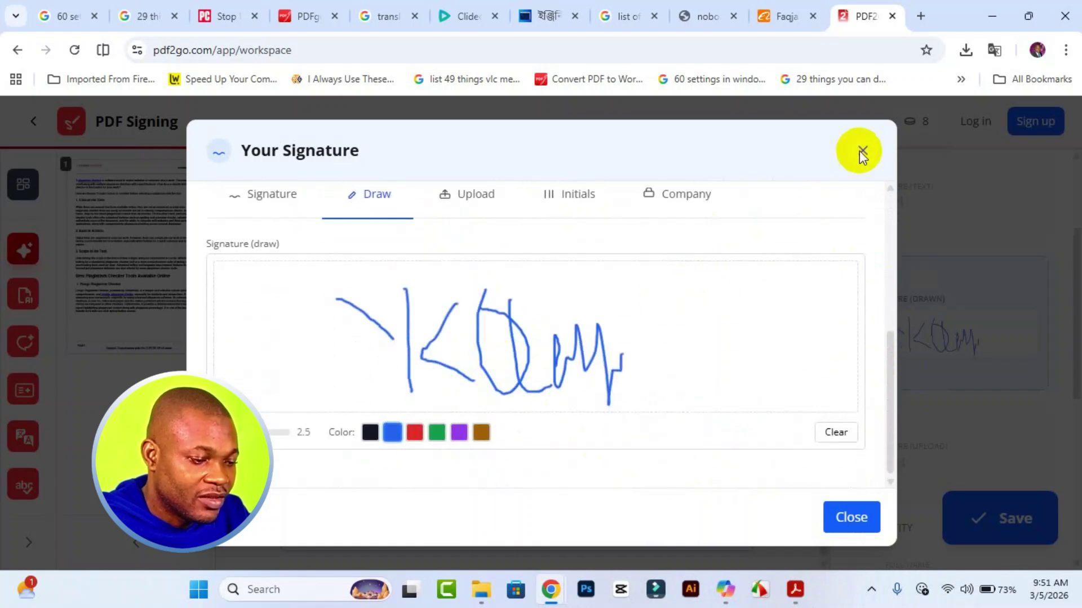
{"action": "left_click", "coordinate": [849, 516]}
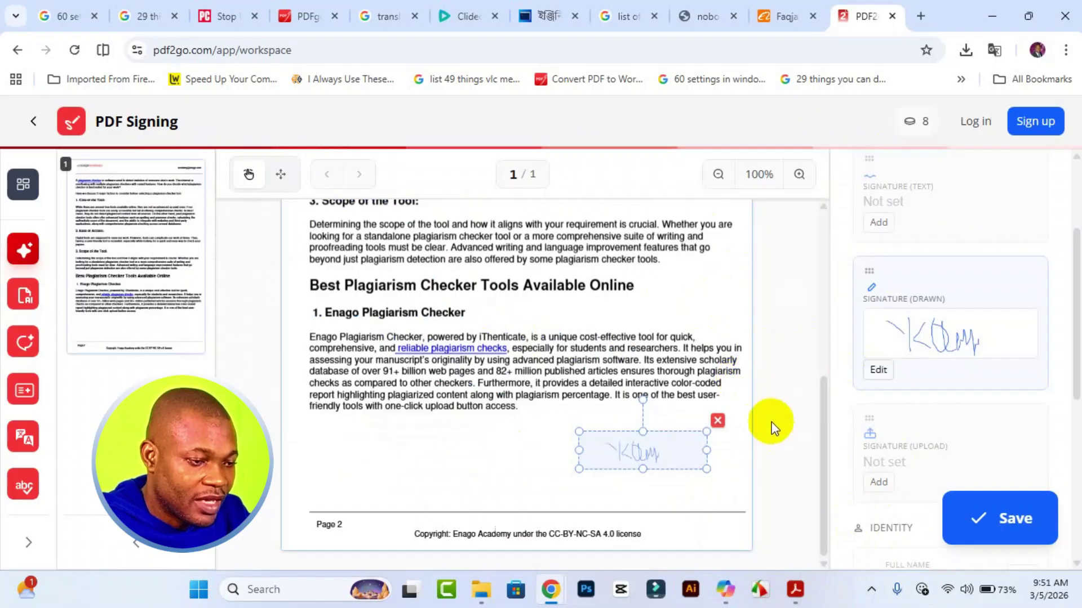
{"action": "scroll", "coordinate": [849, 463], "scroll_direction": "down", "scroll_amount": 3}
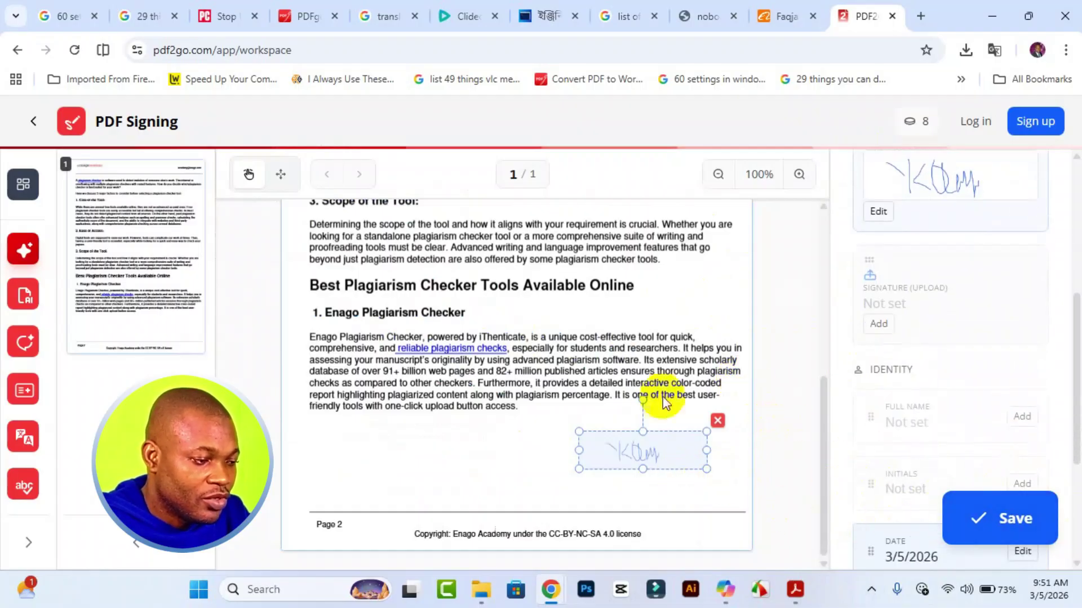
{"action": "scroll", "coordinate": [667, 411], "scroll_direction": "up", "scroll_amount": 6}
{"action": "scroll", "coordinate": [633, 379], "scroll_direction": "down", "scroll_amount": 6}
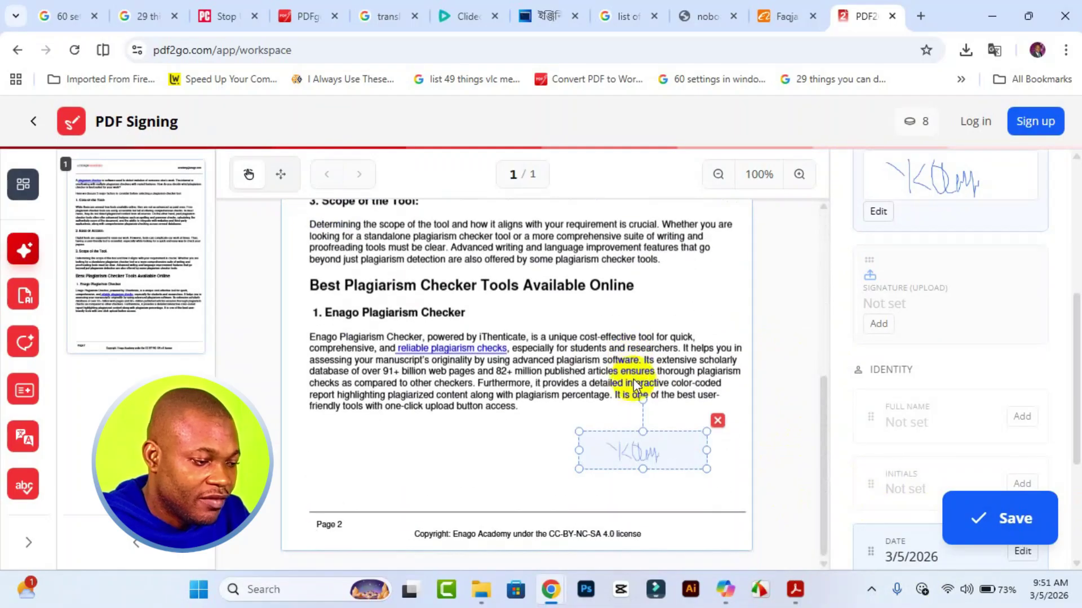
Enlarge the placed signature and position it between the last paragraph and the footer line near the right margin
{"action": "left_click", "coordinate": [634, 463]}
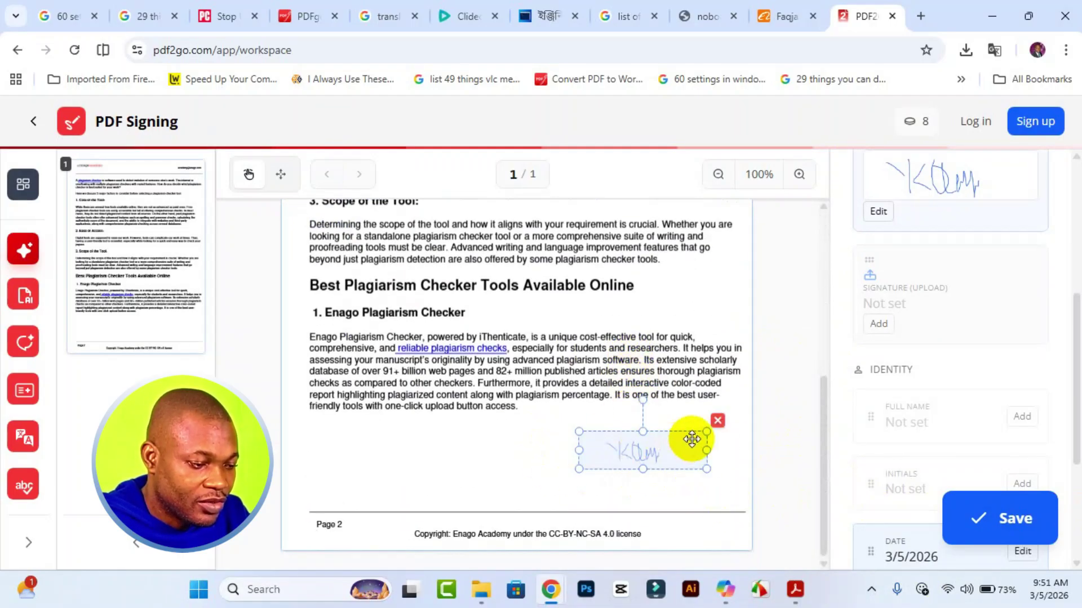
{"action": "left_click_drag", "start_coordinate": [707, 433], "coordinate": [759, 407]}
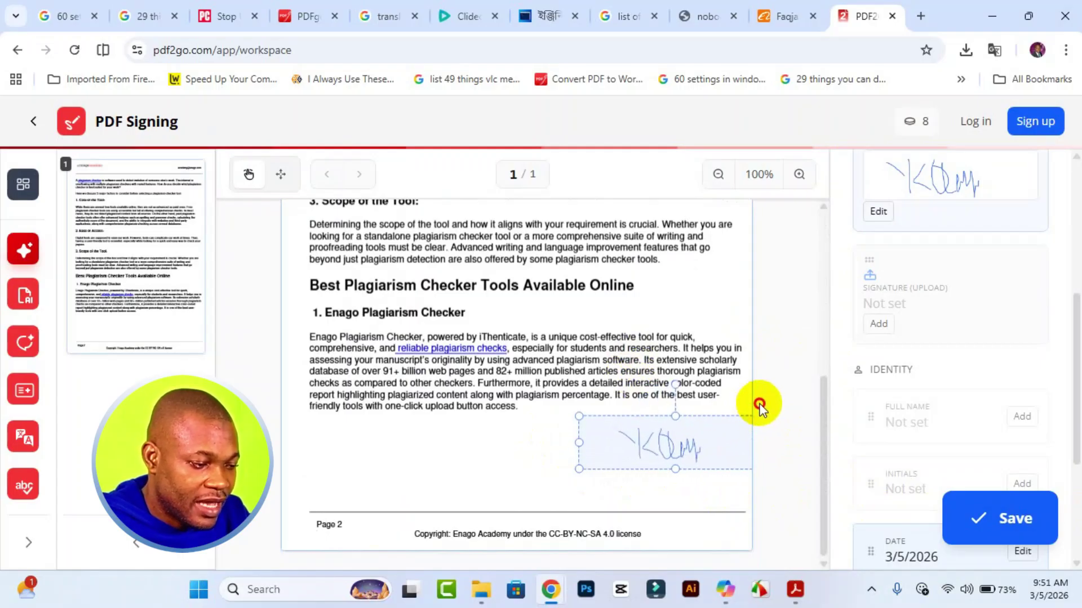
{"action": "left_click_drag", "start_coordinate": [578, 414], "coordinate": [516, 403]}
{"action": "mouse_move", "coordinate": [664, 442]}
{"action": "left_mouse_down"}
{"action": "mouse_move", "coordinate": [640, 459]}
{"action": "mouse_move", "coordinate": [664, 464]}
{"action": "left_mouse_up"}
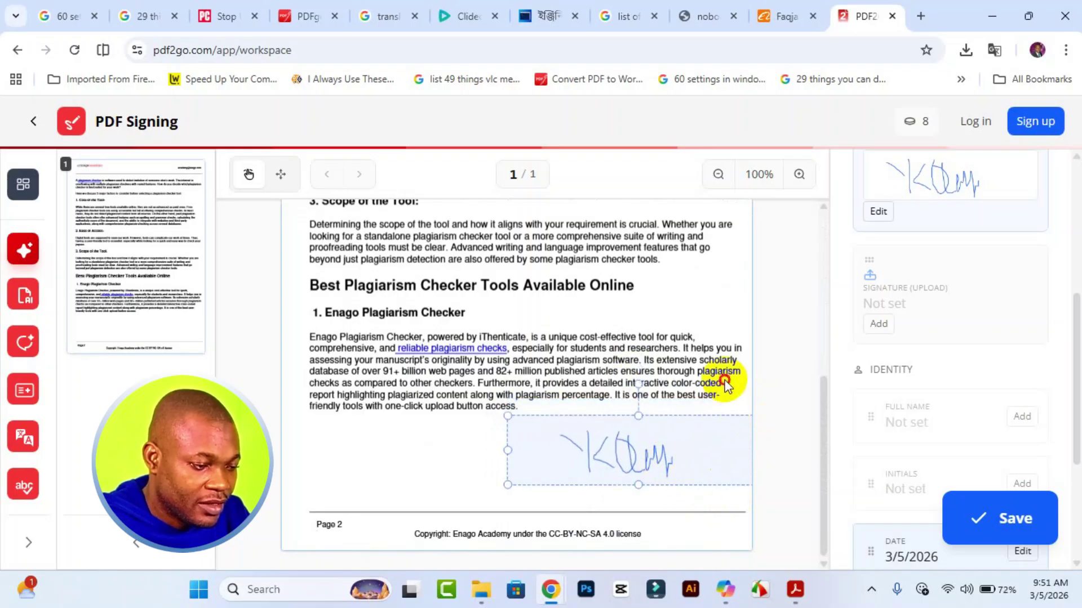
{"action": "left_click", "coordinate": [724, 380]}
{"action": "mouse_move", "coordinate": [640, 463]}
{"action": "left_mouse_down"}
{"action": "mouse_move", "coordinate": [632, 458]}
{"action": "mouse_move", "coordinate": [654, 466]}
{"action": "left_mouse_up"}
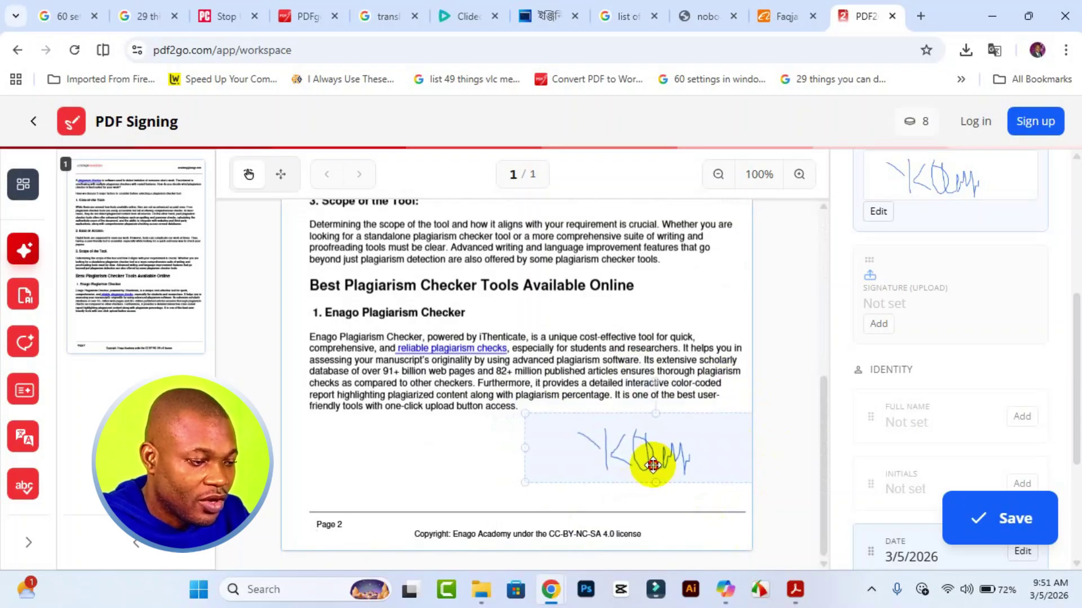
{"action": "left_click", "coordinate": [737, 353]}
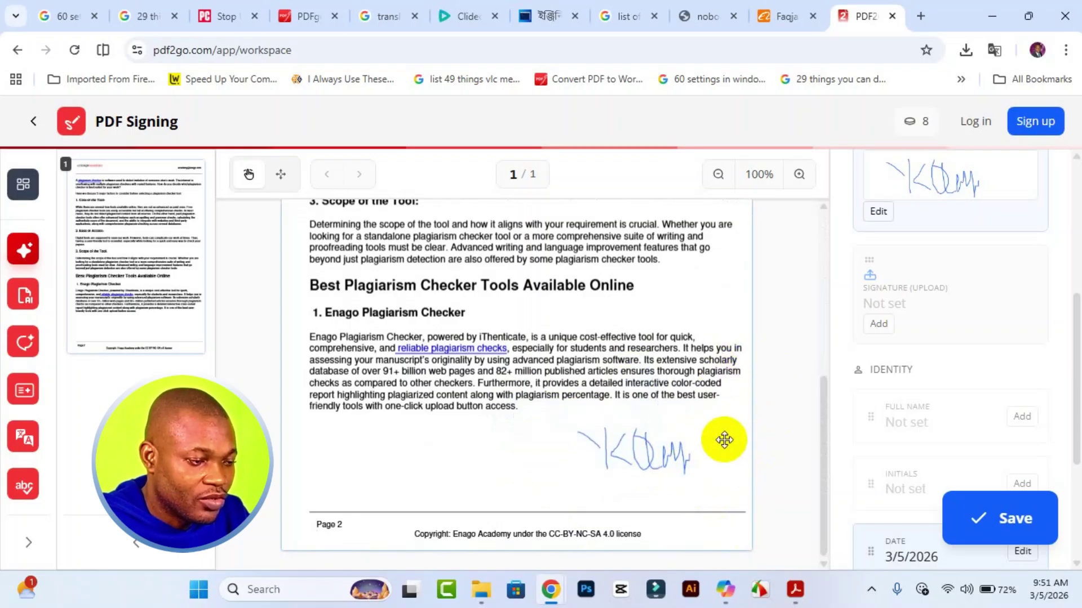
Save the signed document to generate the finished PDF
{"action": "scroll", "coordinate": [724, 438], "scroll_direction": "up", "scroll_amount": 8}
{"action": "scroll", "coordinate": [729, 441], "scroll_direction": "down", "scroll_amount": 8}
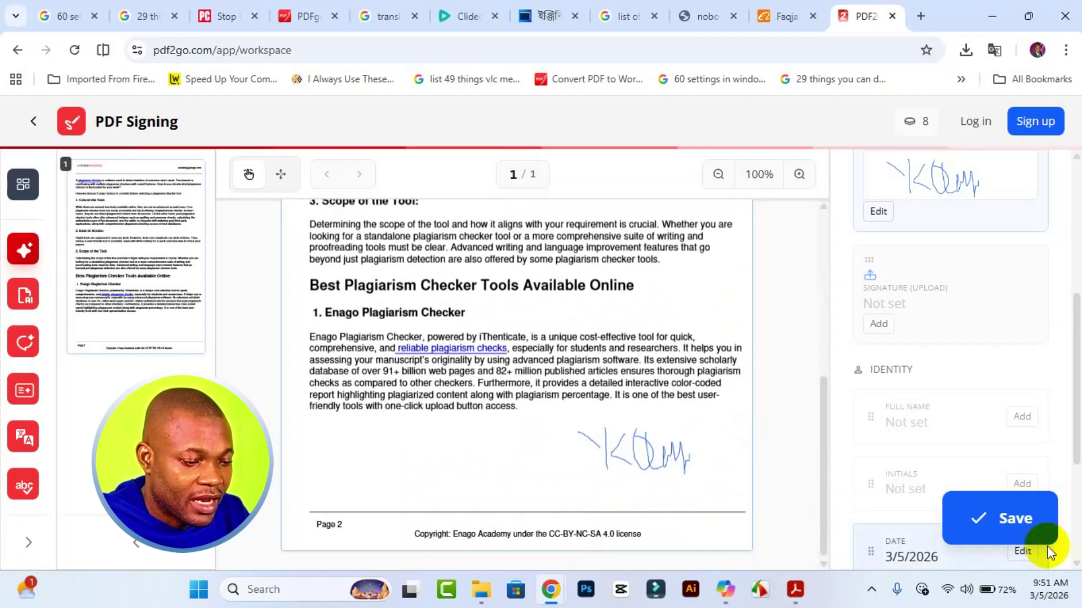
{"action": "left_click", "coordinate": [1003, 518]}
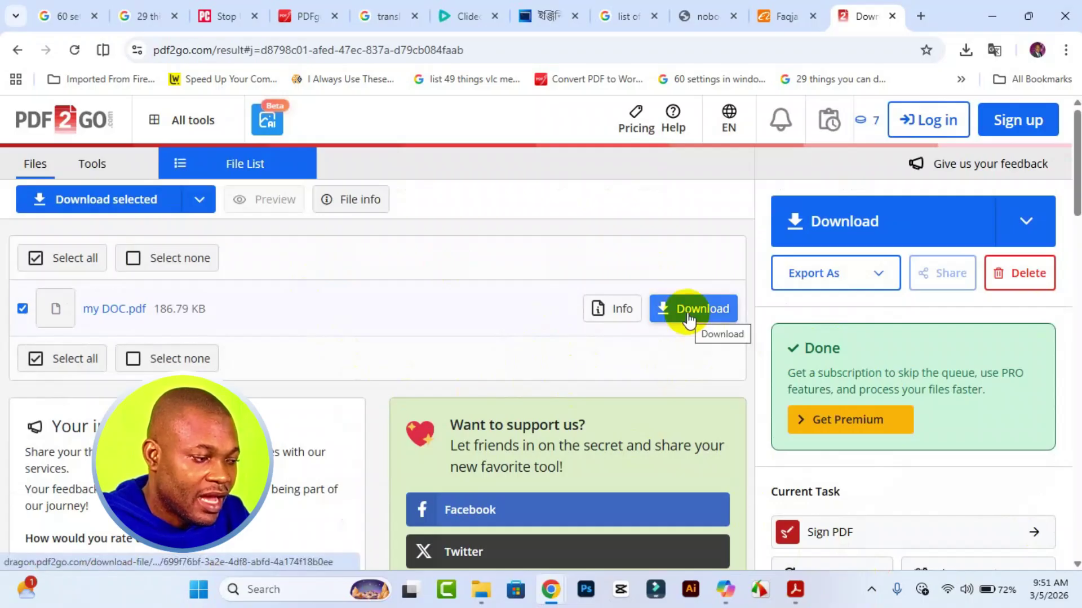
Download the signed PDF to the Downloads folder under the name "my DOC (signature)"
{"action": "left_click", "coordinate": [688, 312]}
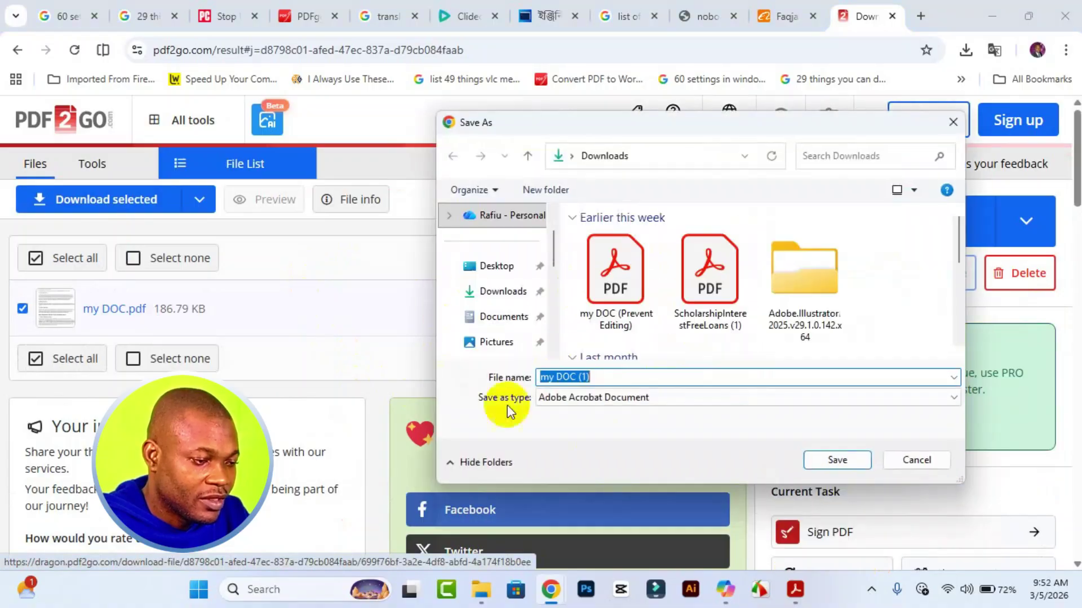
{"action": "left_click", "coordinate": [611, 377]}
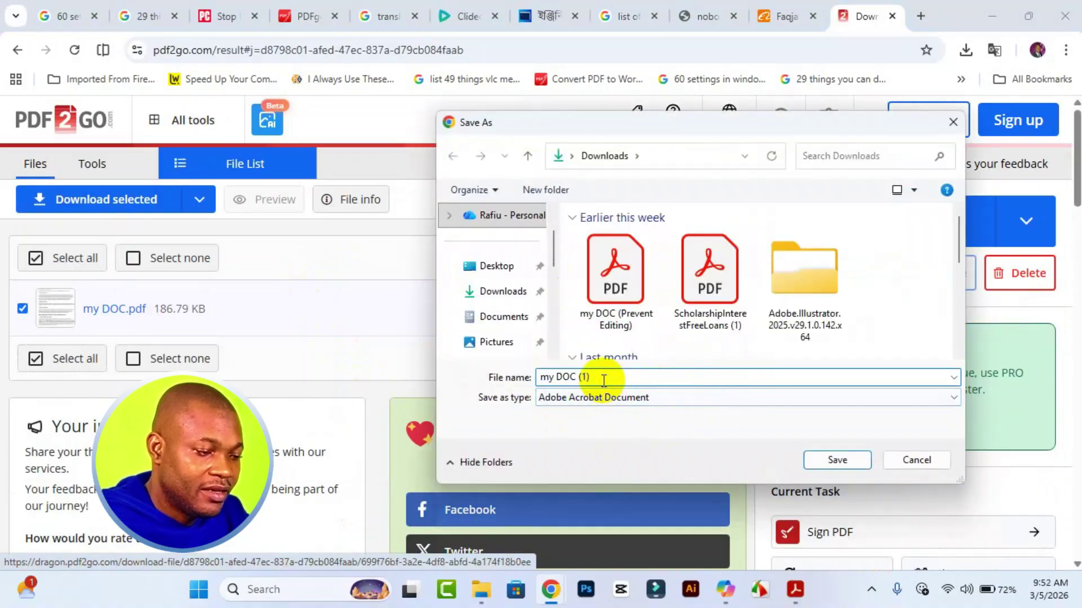
{"action": "key", "text": "BackSpace"}
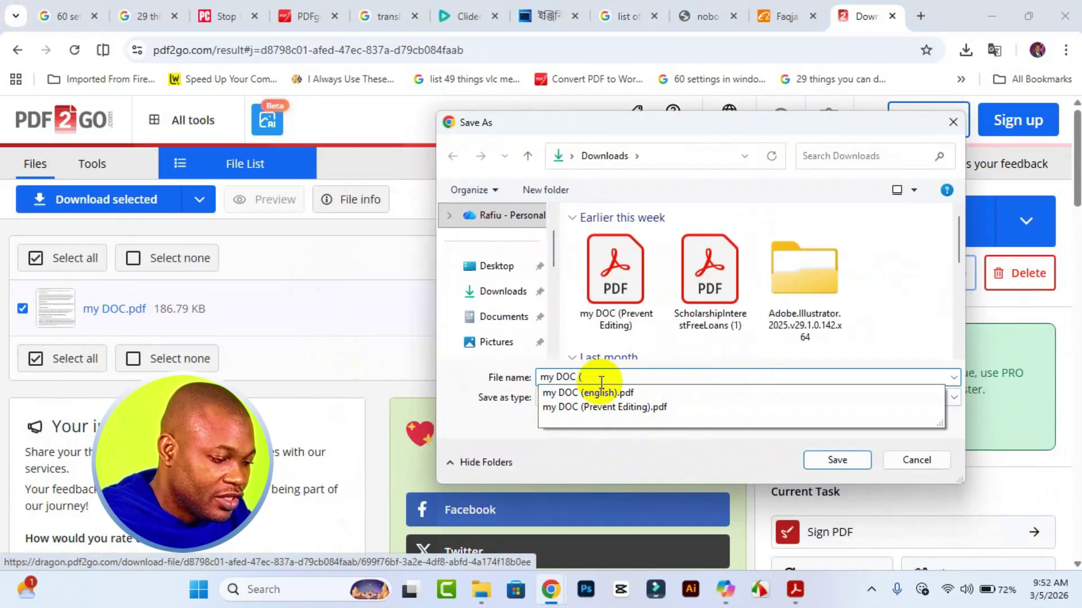
{"action": "type", "text": "signature"}
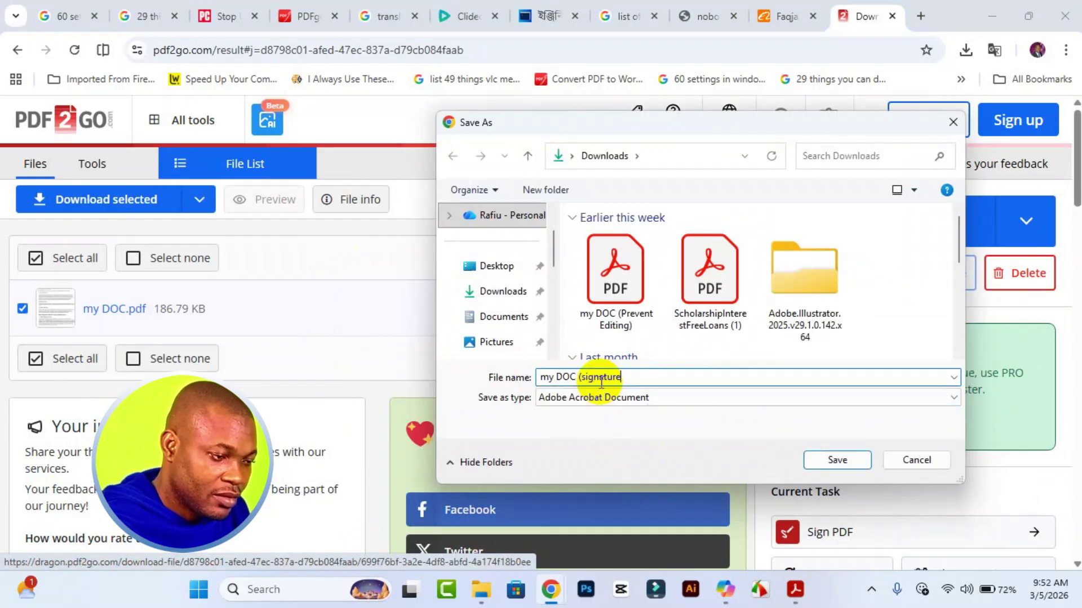
{"action": "left_click", "coordinate": [817, 466]}
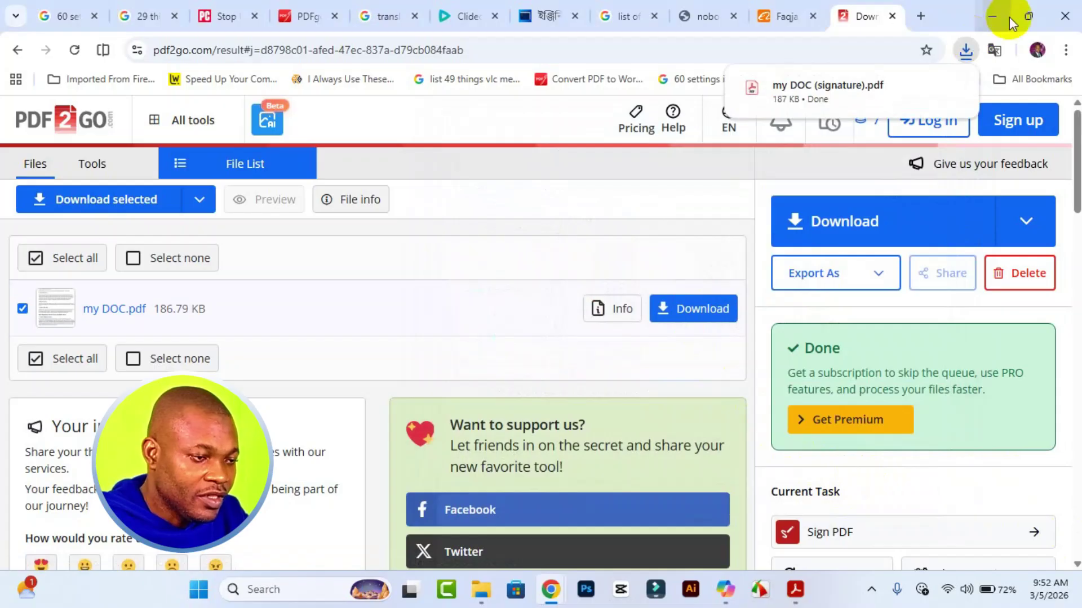
Open the downloaded my DOC (signature).pdf and check the signature at the end of the page
{"action": "left_click", "coordinate": [867, 88]}
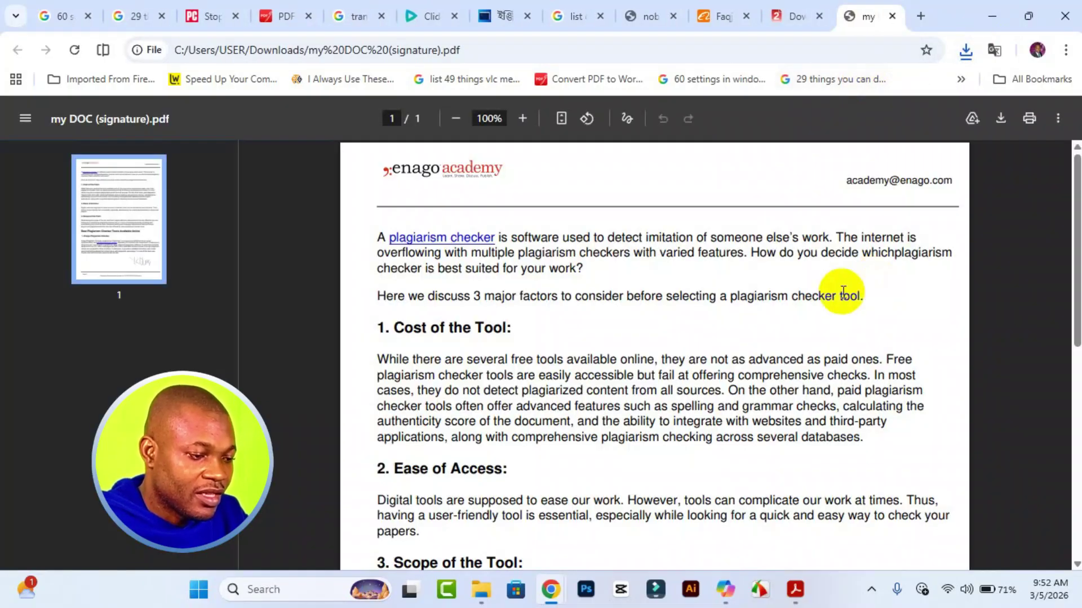
{"action": "scroll", "coordinate": [862, 282], "scroll_direction": "down", "scroll_amount": 10}
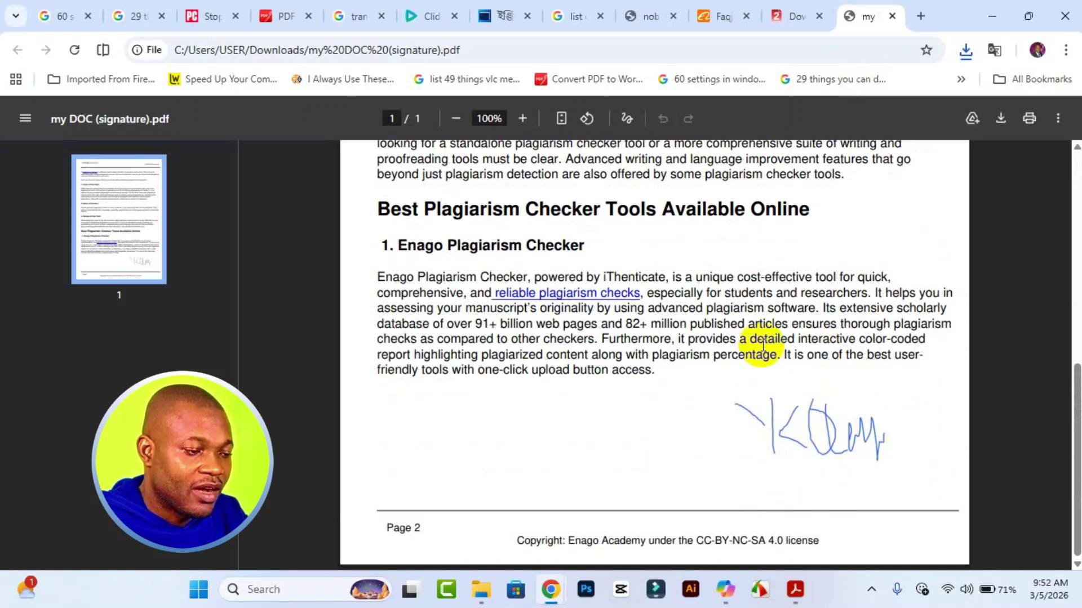